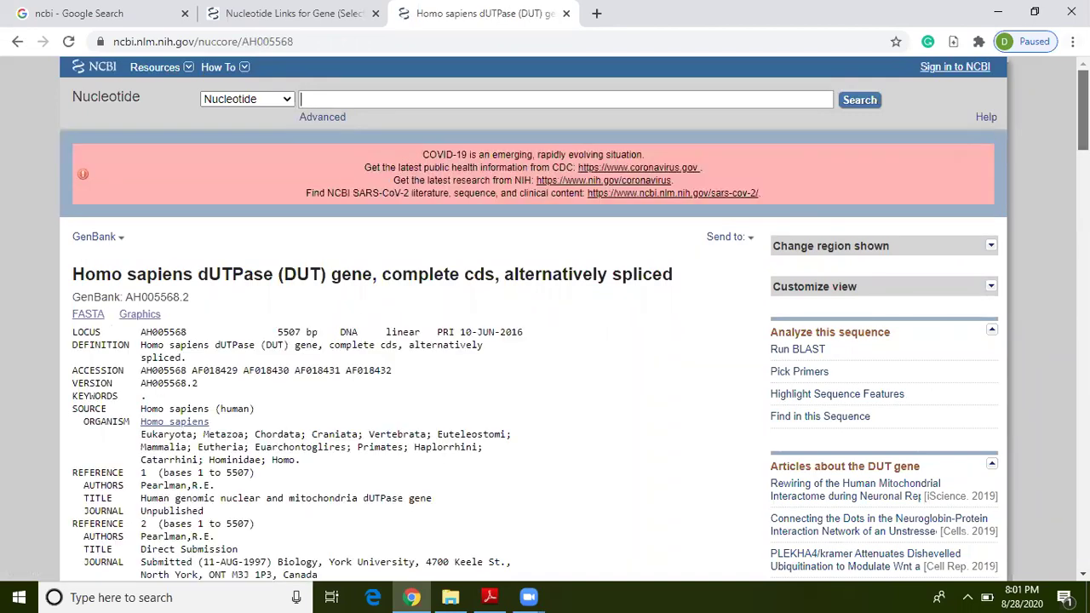
Step: Open the linked protein record AAB71393.1 from the mitochondrial-form CDS feature in a new tab
scroll(545, 341, down, 2)
scroll(545, 341, down, 5)
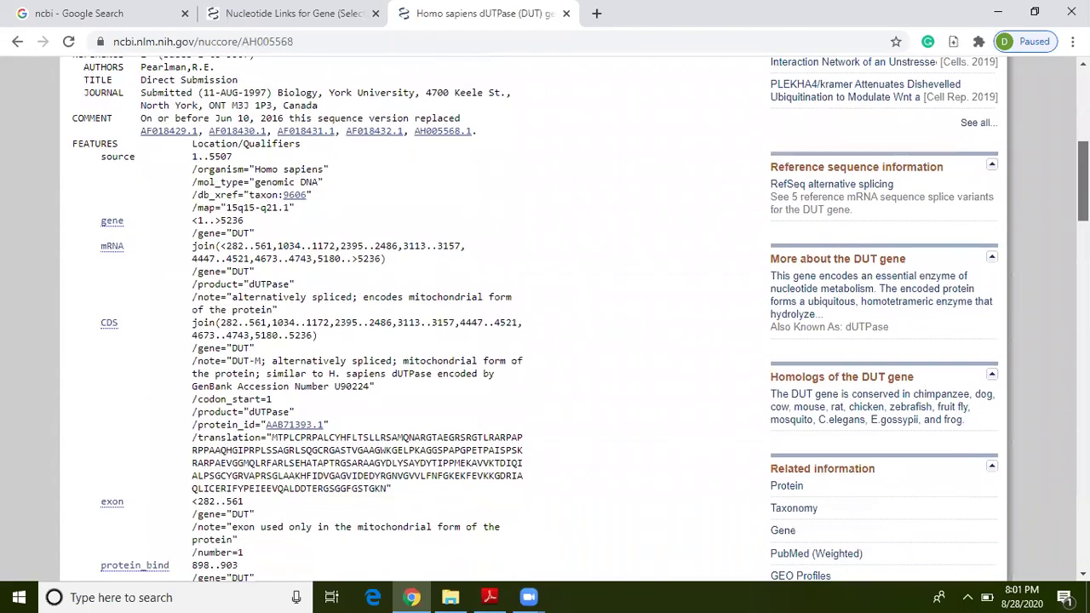
scroll(545, 340, down, 8)
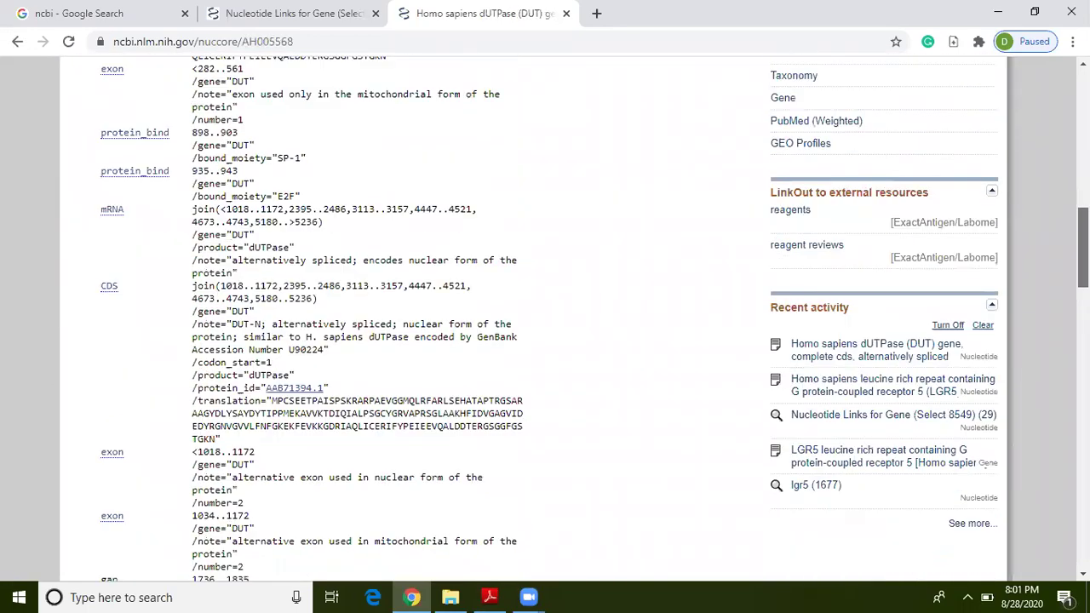
scroll(545, 341, down, 4)
scroll(545, 341, up, 9)
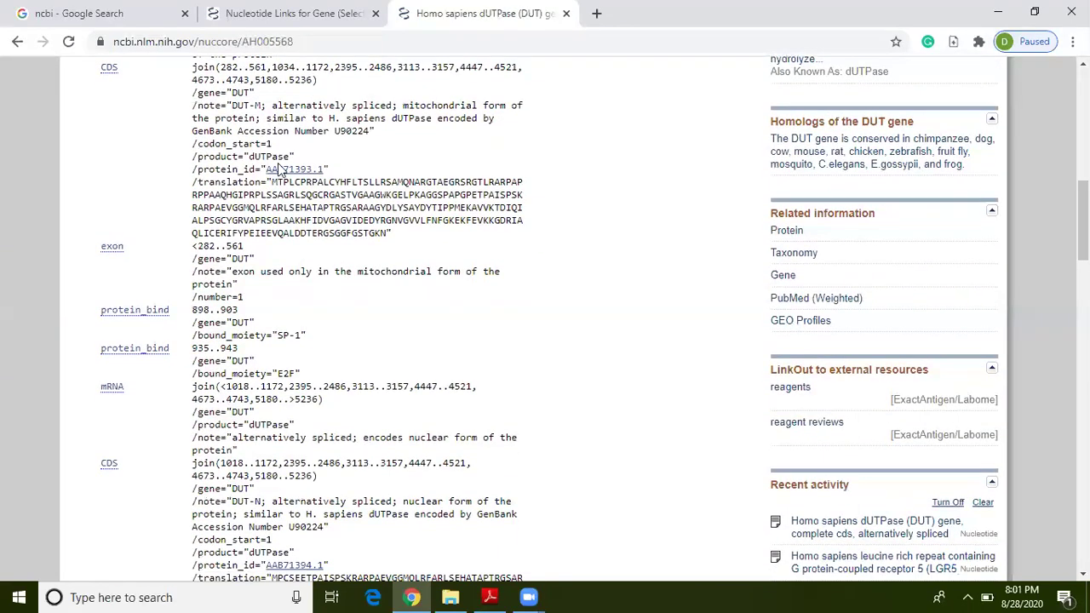
right_click(281, 175)
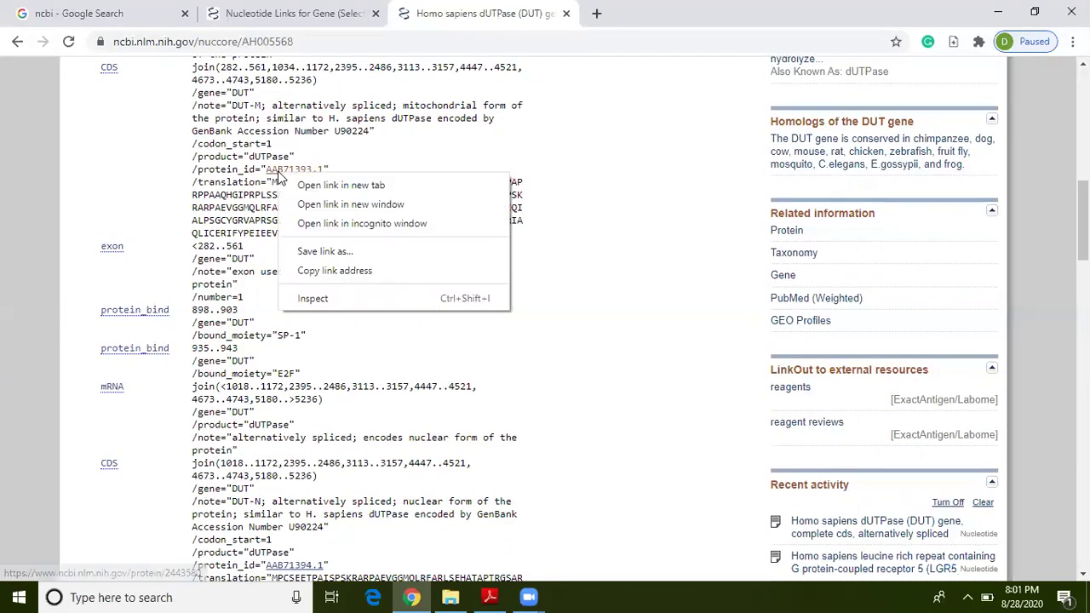
click(292, 180)
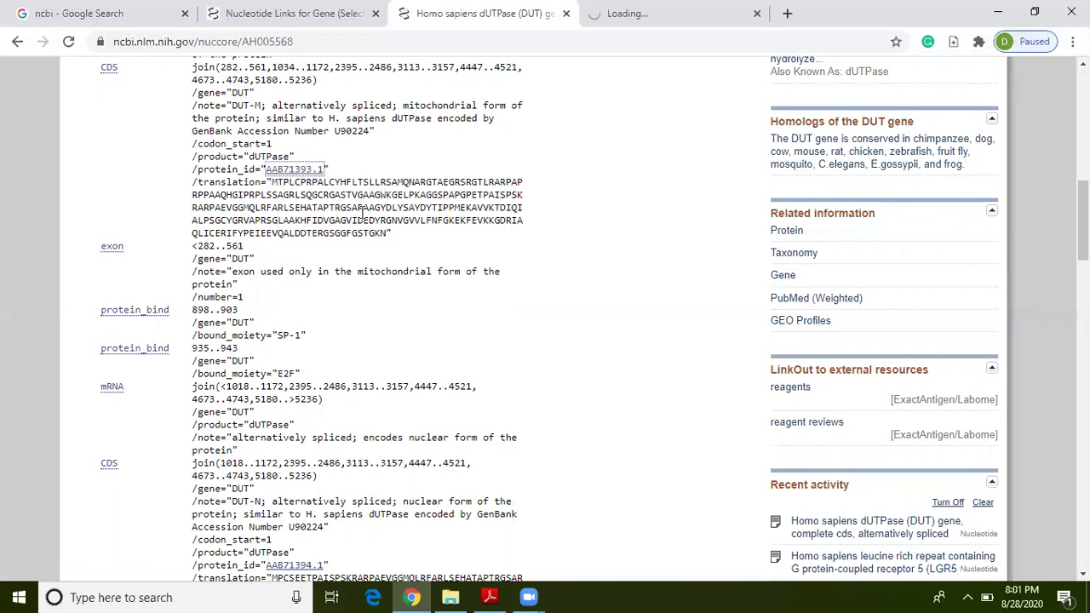
Step: Examine the first CDS translation in the nucleotide record and the ORIGIN sequence in the dUTPase protein record
drag(272, 182, 388, 230)
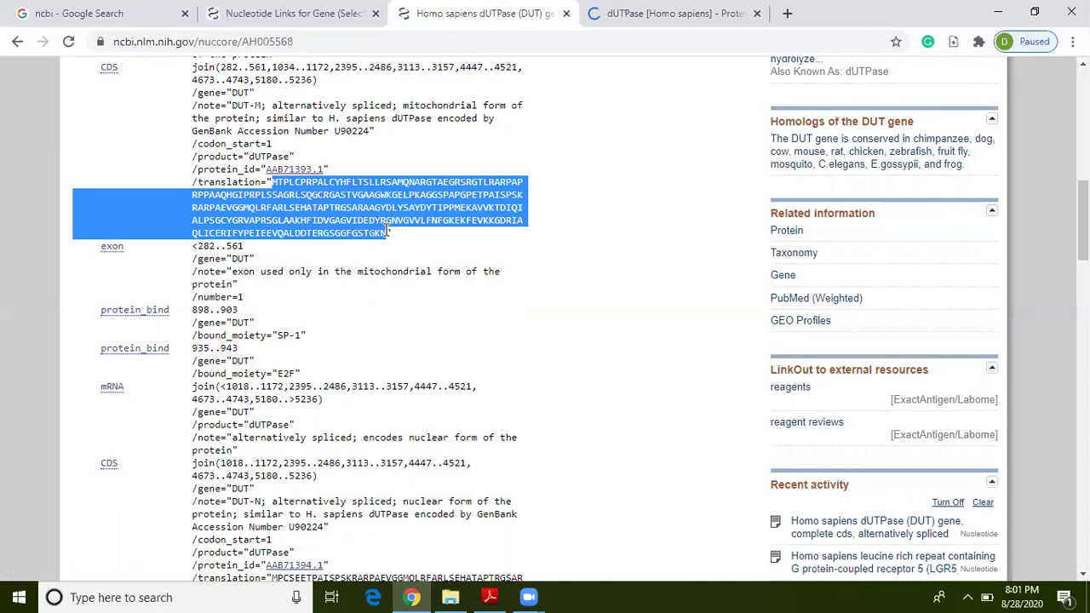
key(ctrl+Tab)
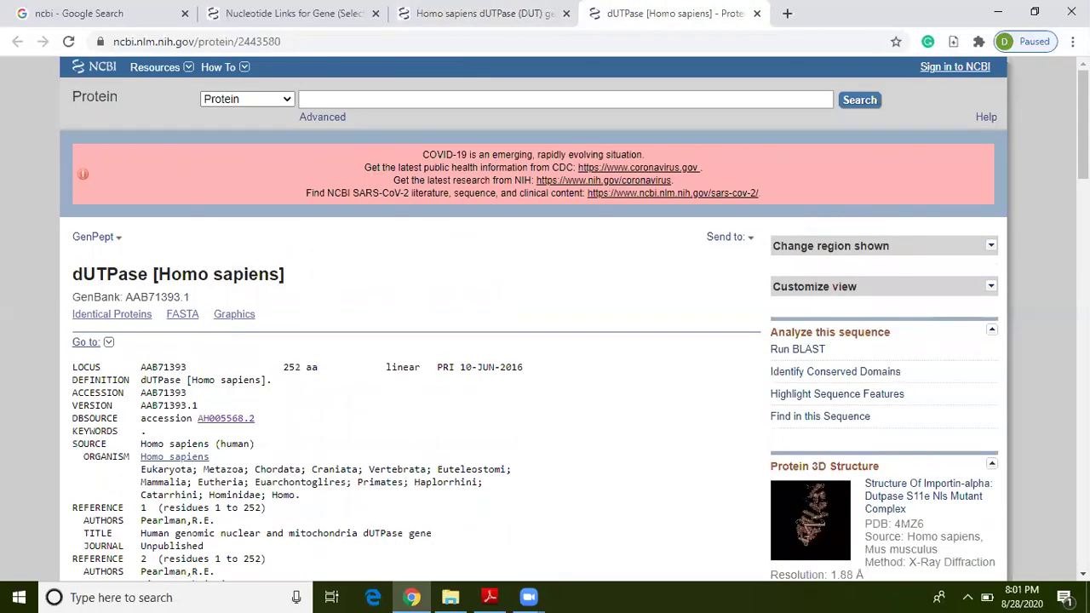
drag(1083, 124, 1083, 269)
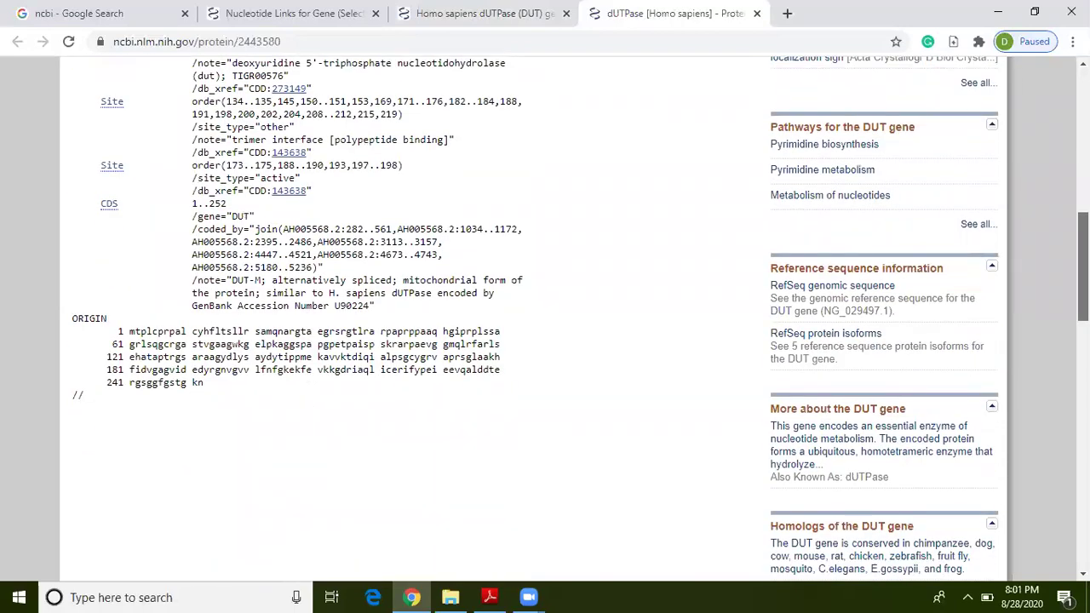
drag(1083, 269, 1083, 155)
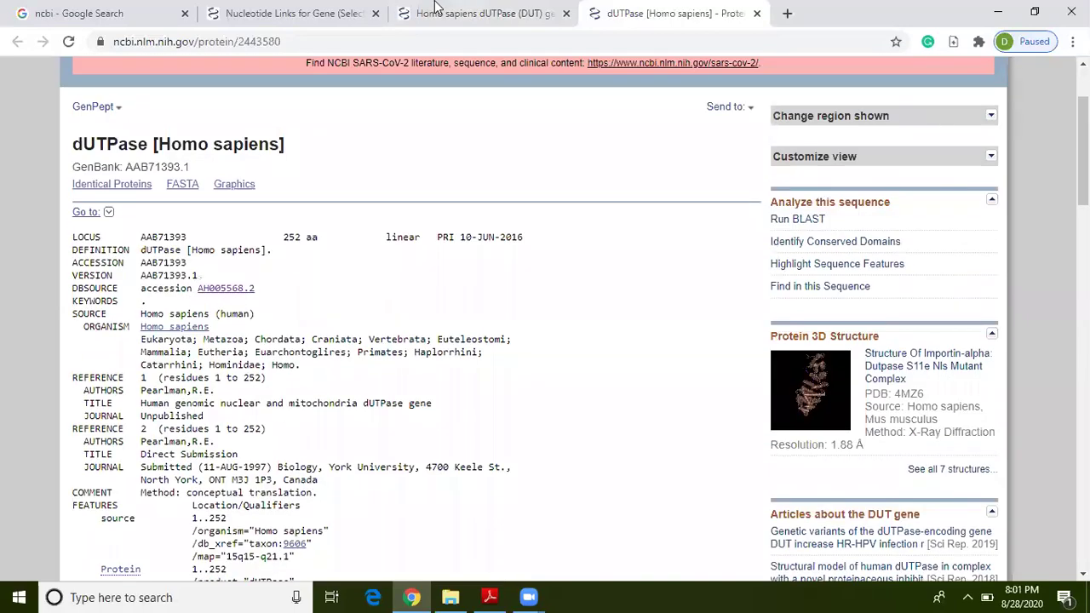
click(434, 10)
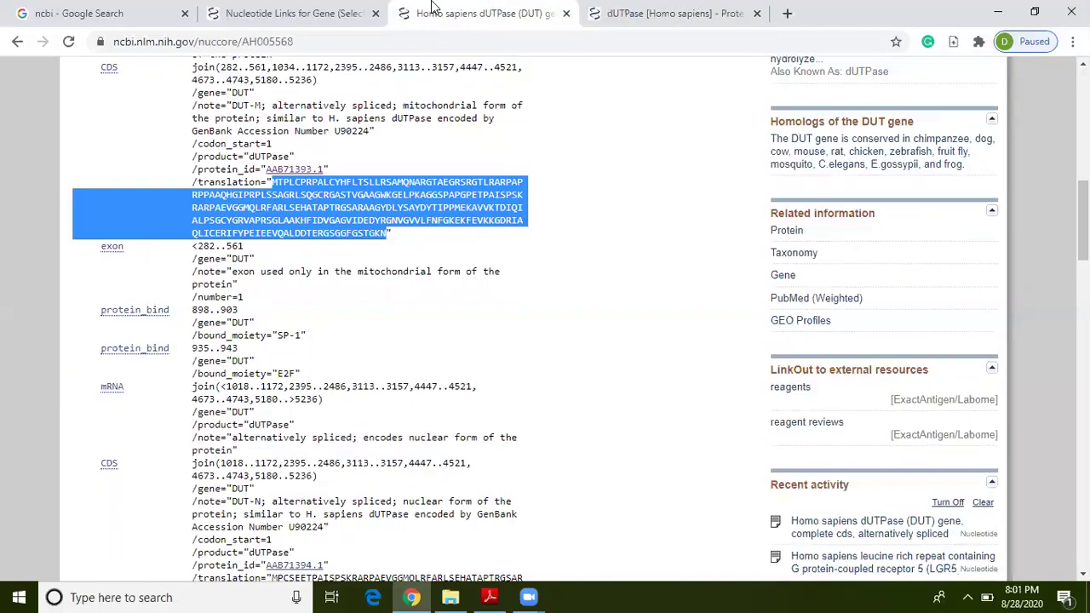
click(477, 162)
click(668, 13)
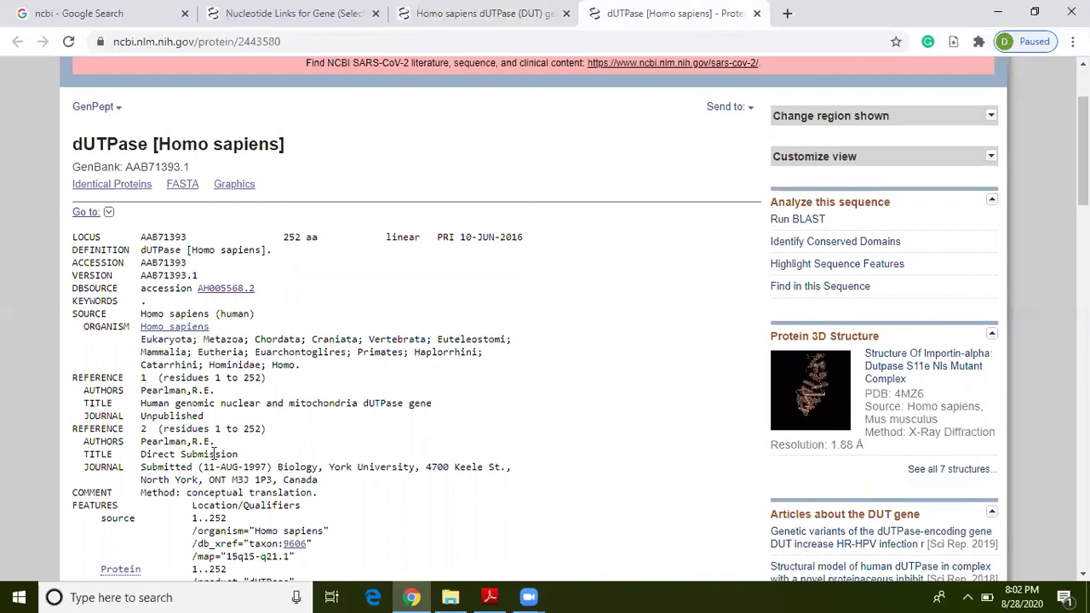
scroll(213, 453, down, 6)
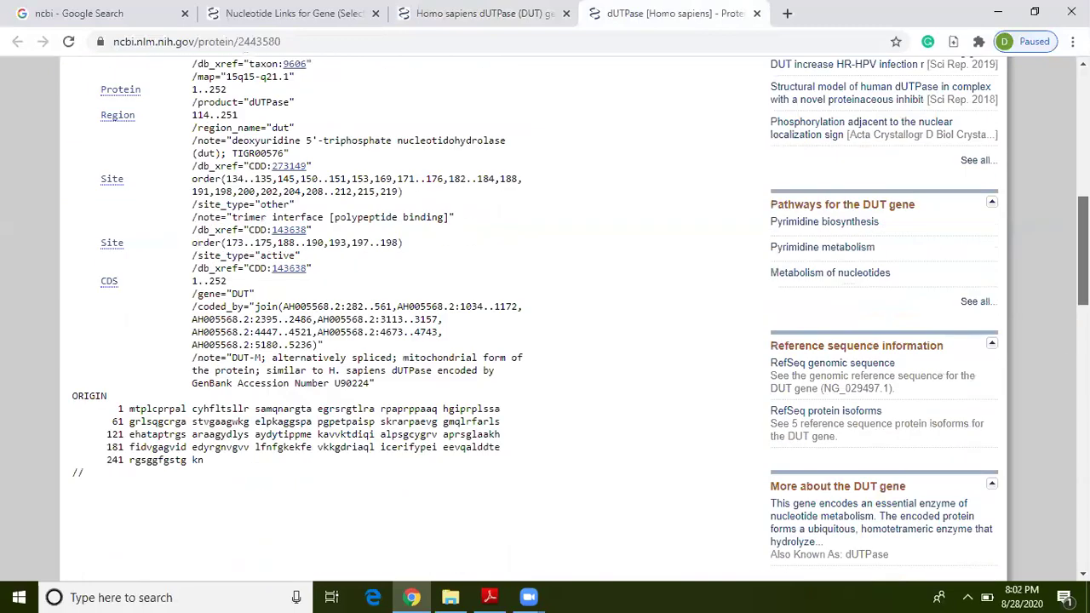
scroll(532, 315, down, 1)
scroll(370, 313, up, 8)
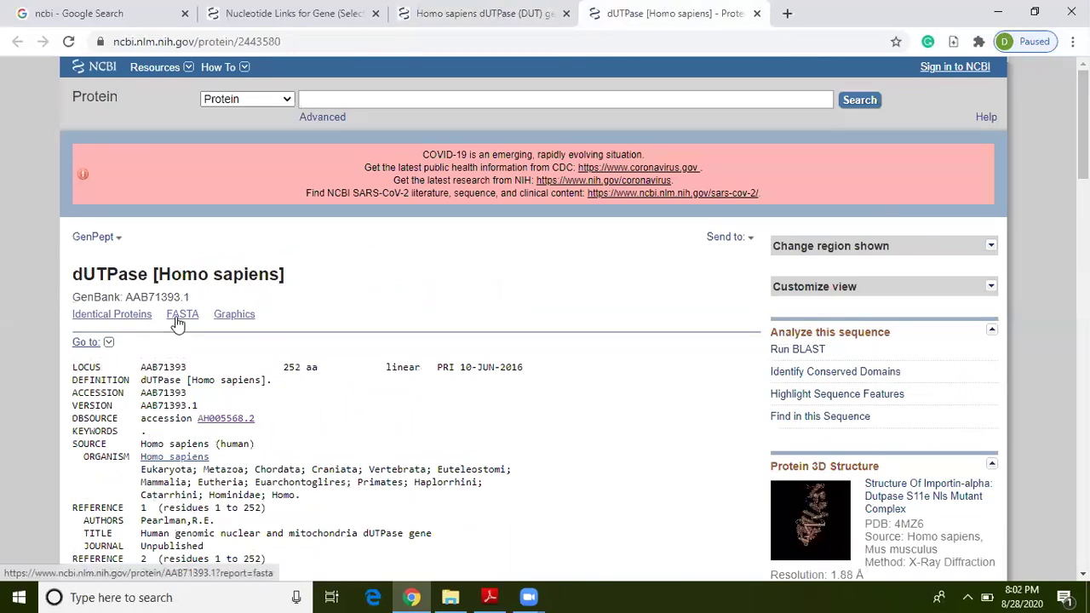
Step: Display the dUTPase protein record in FASTA format and copy the full sequence with its header line
click(176, 325)
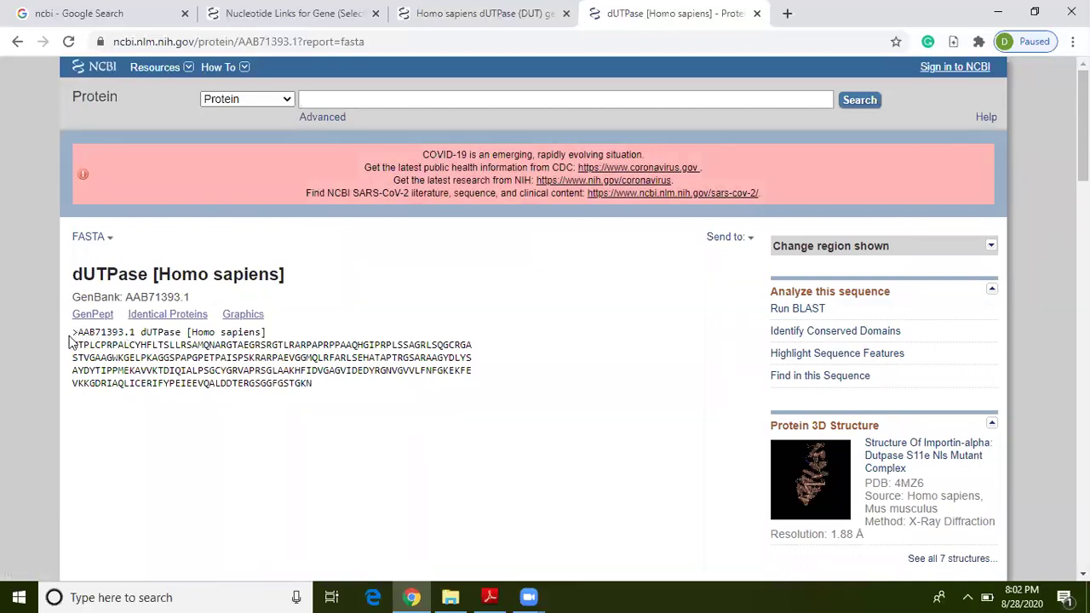
drag(72, 336, 313, 383)
key(ctrl+c)
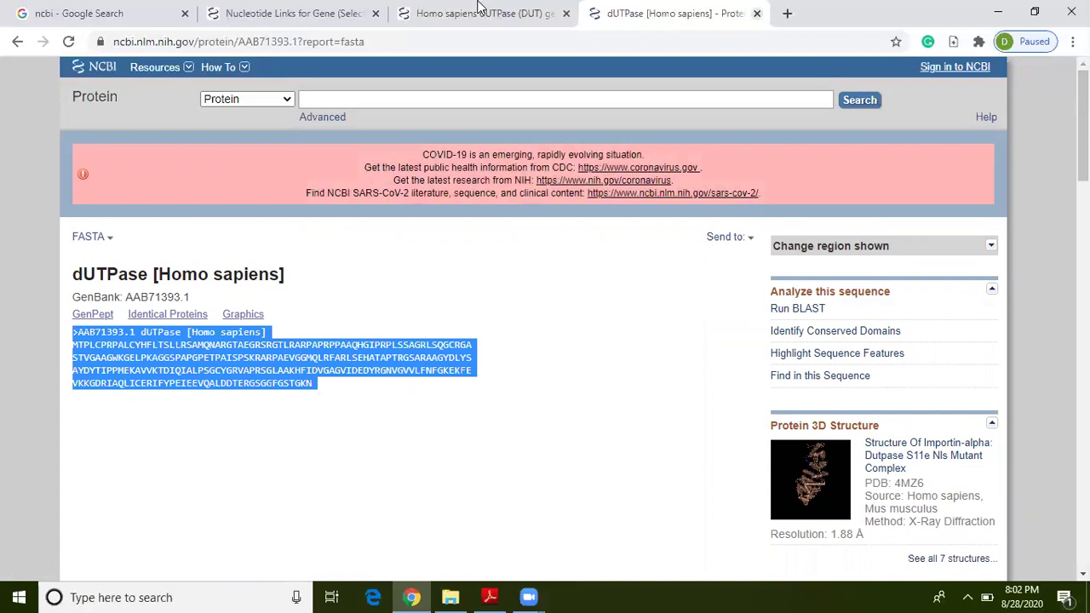
Step: Create a new Microsoft Word document named MSA on the desktop and open it
click(432, 9)
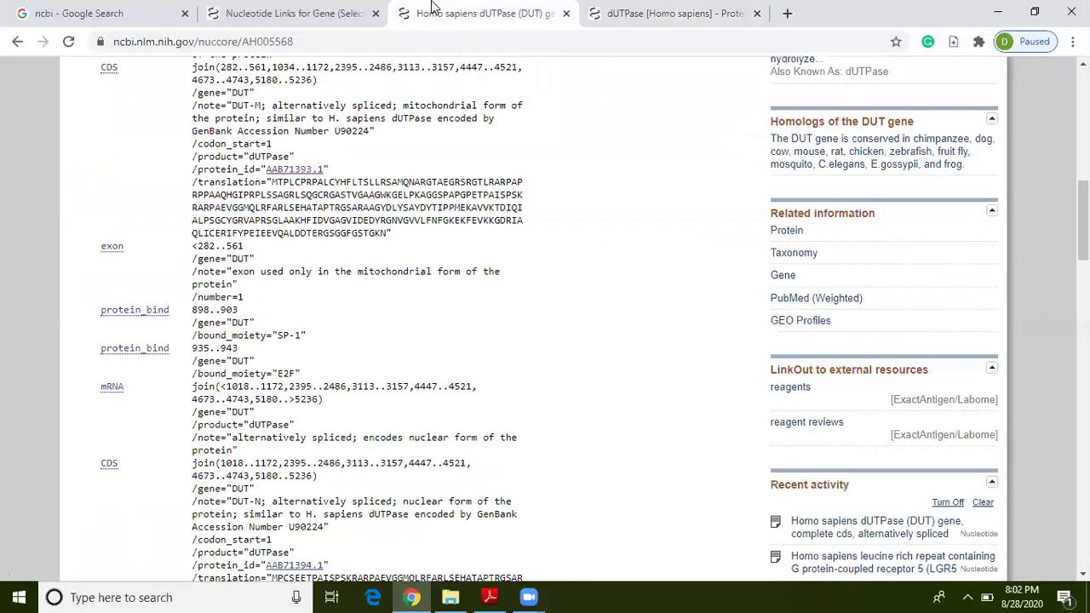
click(298, 8)
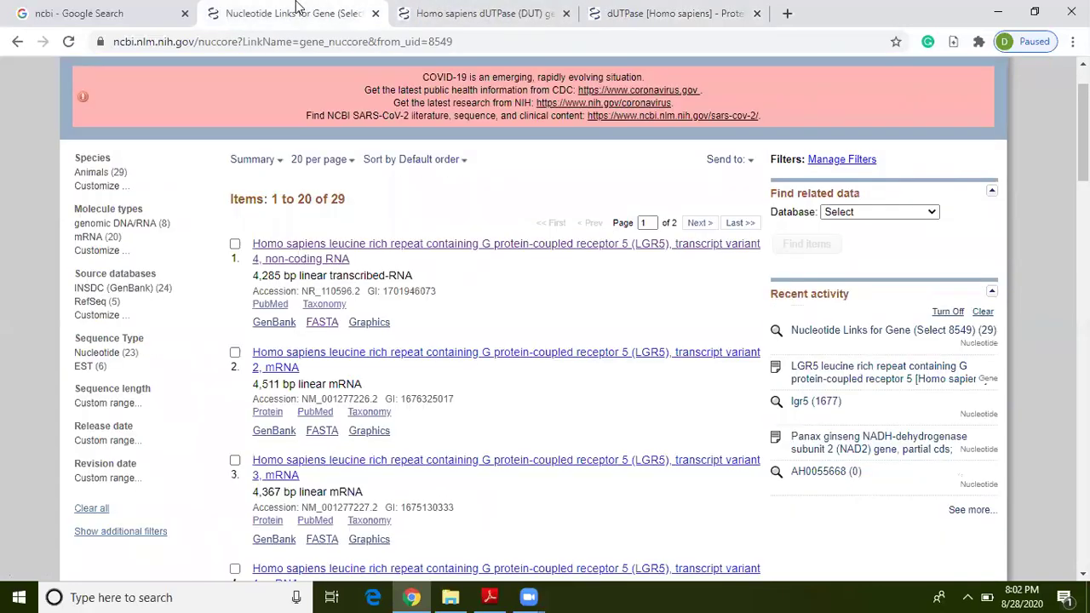
click(136, 9)
key(super+d)
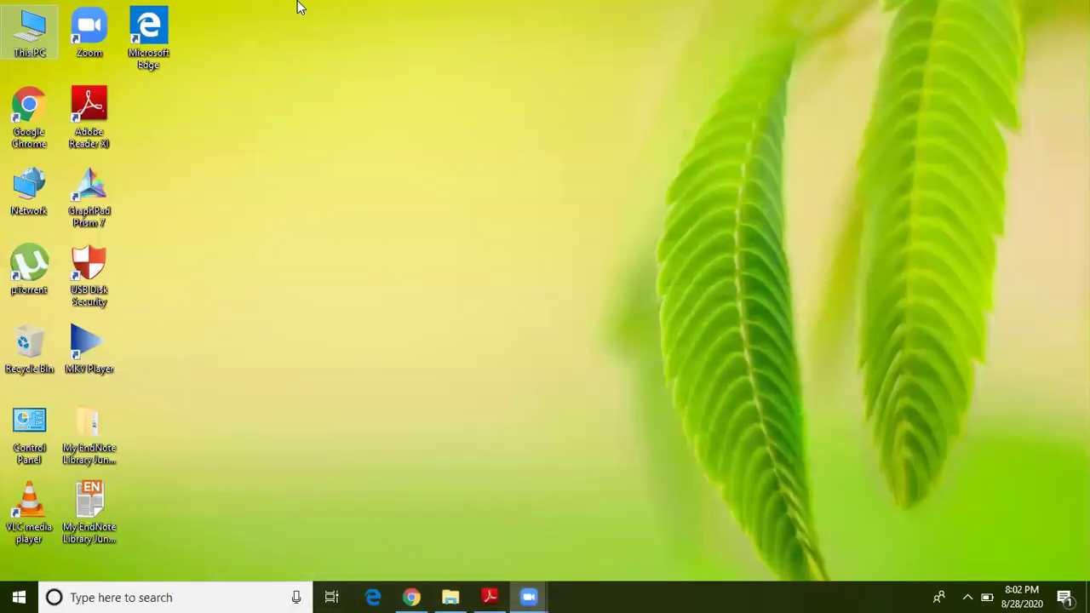
right_click(421, 145)
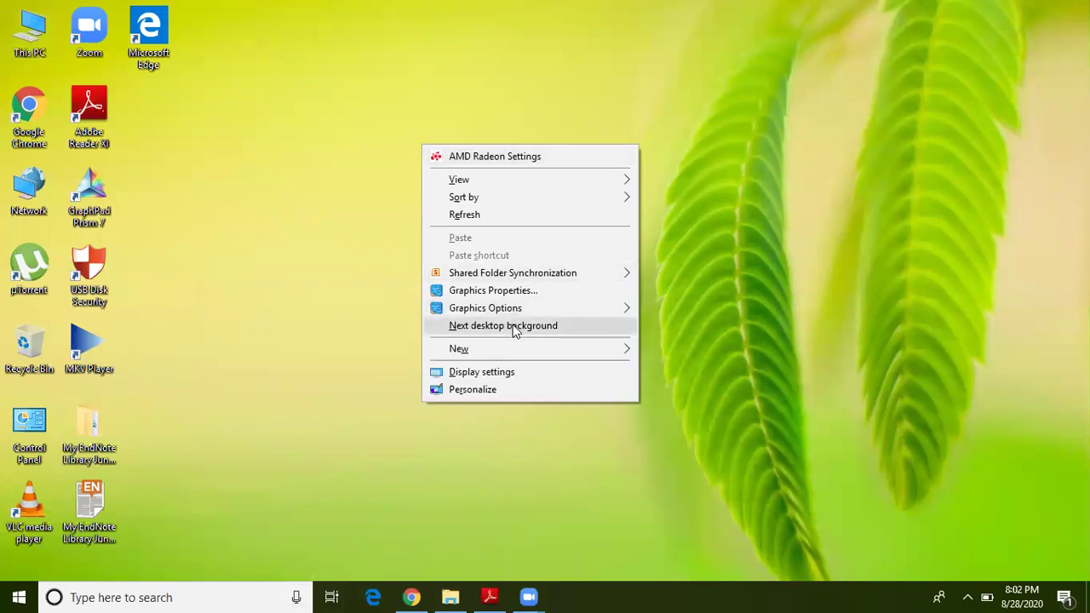
mouse_move(519, 345)
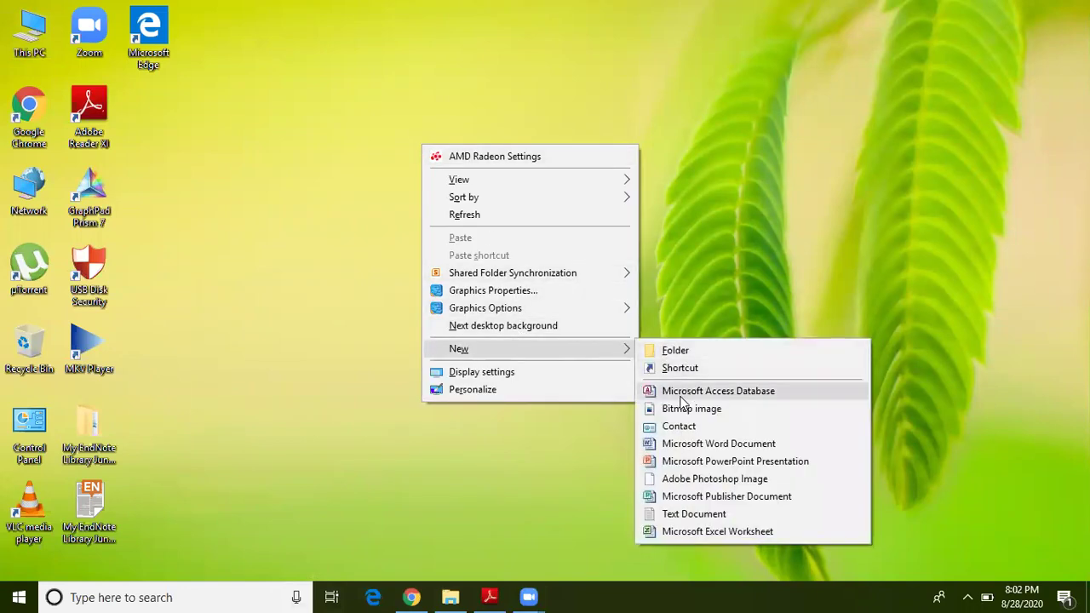
click(684, 443)
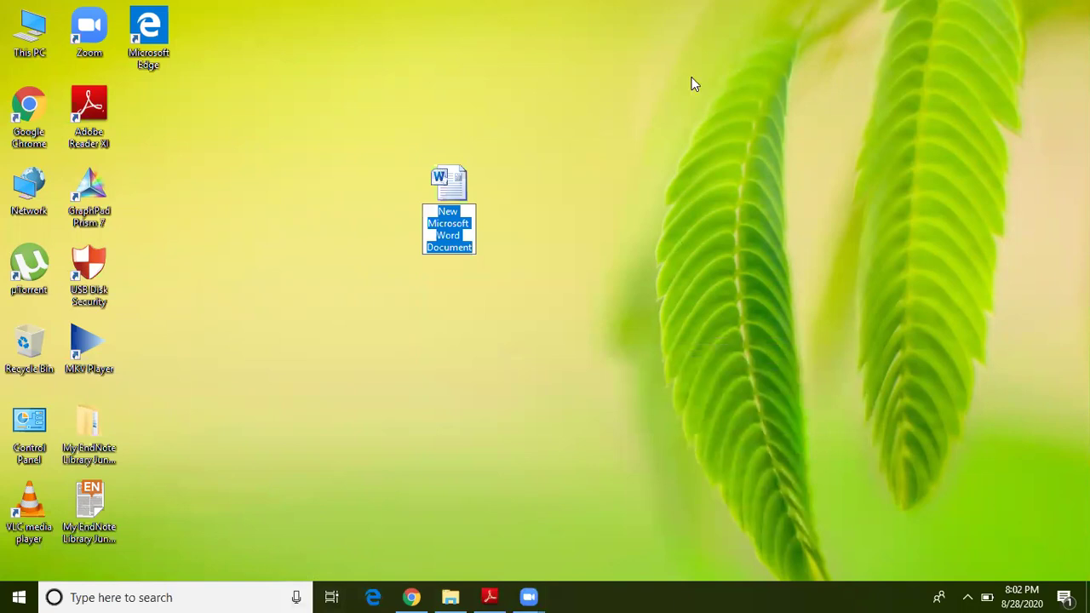
text(MSA)
key(Return)
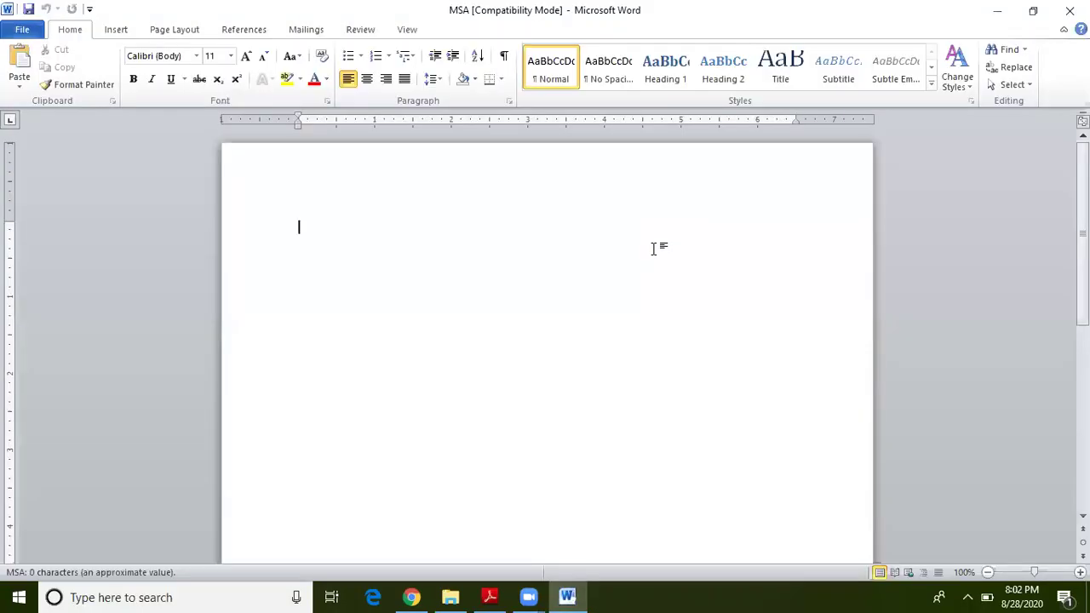
Step: Paste the copied FASTA sequence into the document and add the heading "Query Seq:" with a blank line above it
key(ctrl+v)
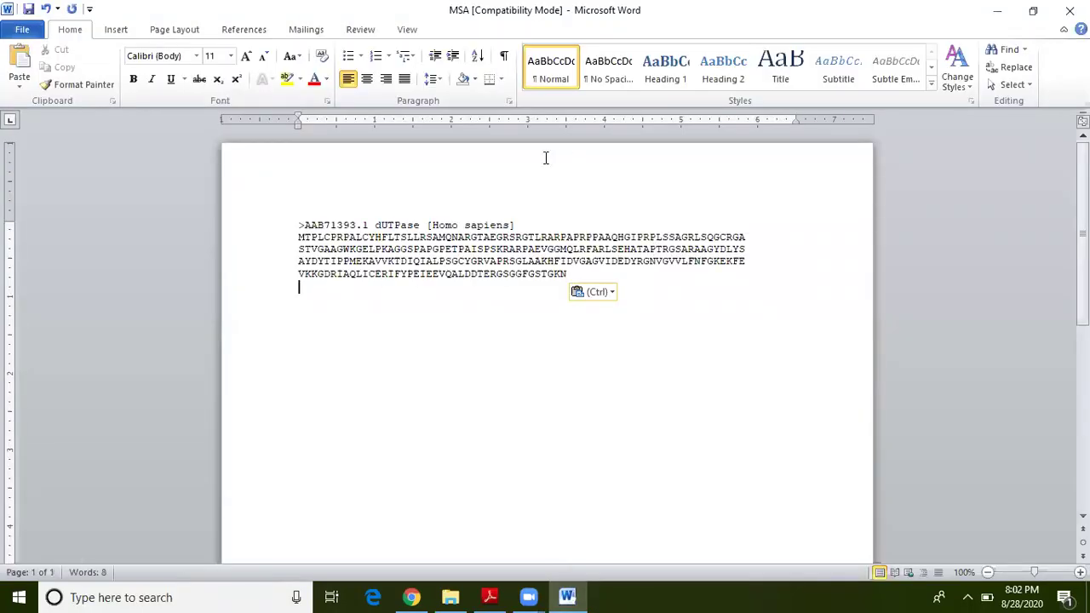
click(434, 224)
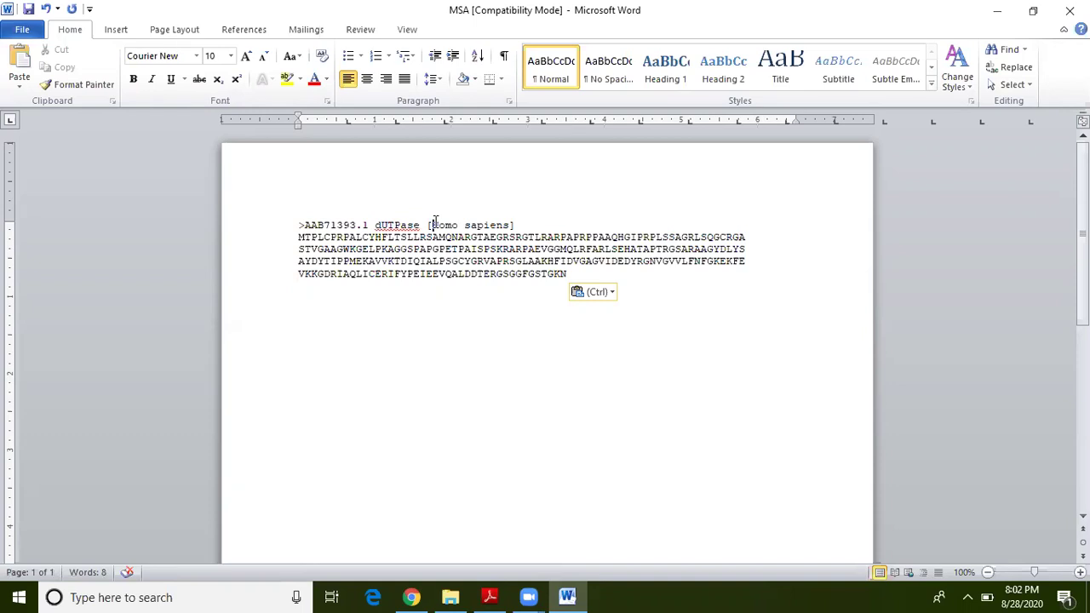
click(295, 212)
key(Return)
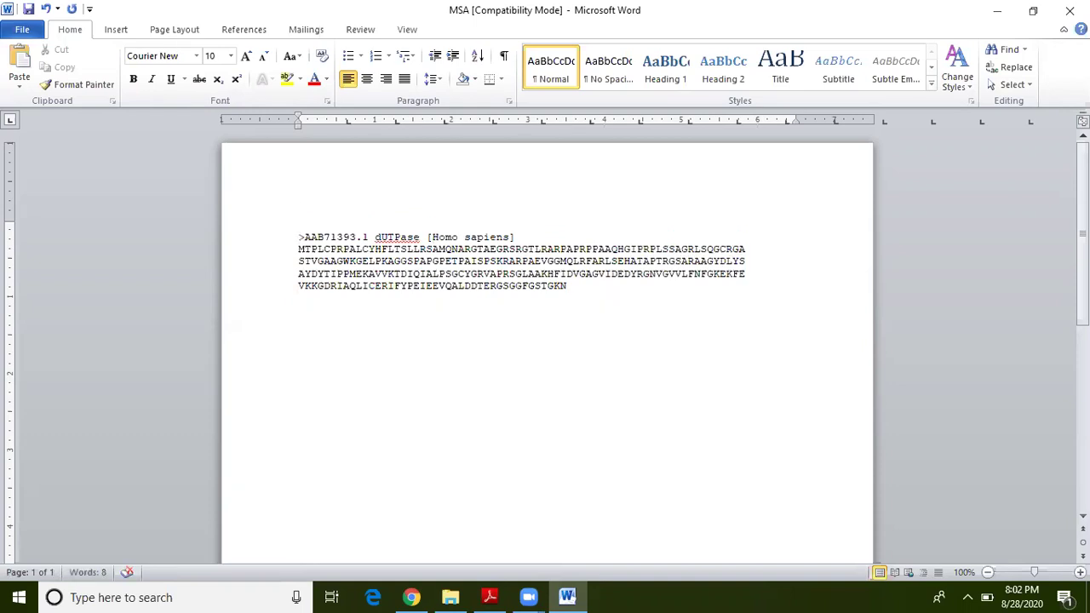
text(Query Seq)
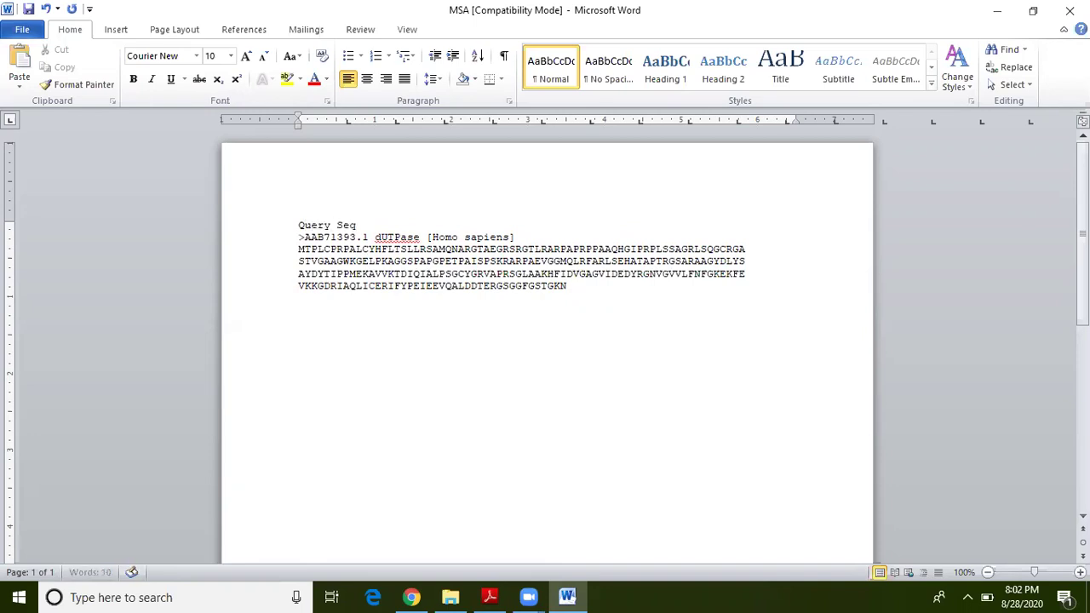
text(:)
key(Return)
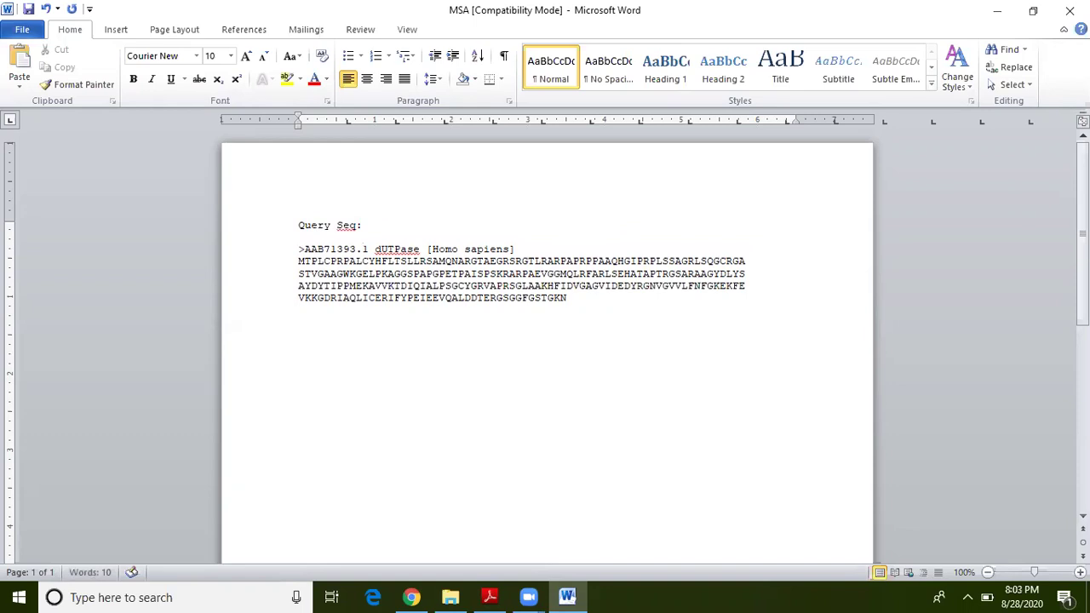
Step: Change the organism name in the FASTA header's brackets to "Humans" and save the document
click(509, 248)
key(BackSpace)
key(BackSpace)
key(BackSpace)
key(BackSpace)
key(BackSpace)
key(BackSpace)
key(BackSpace)
key(BackSpace)
text(um)
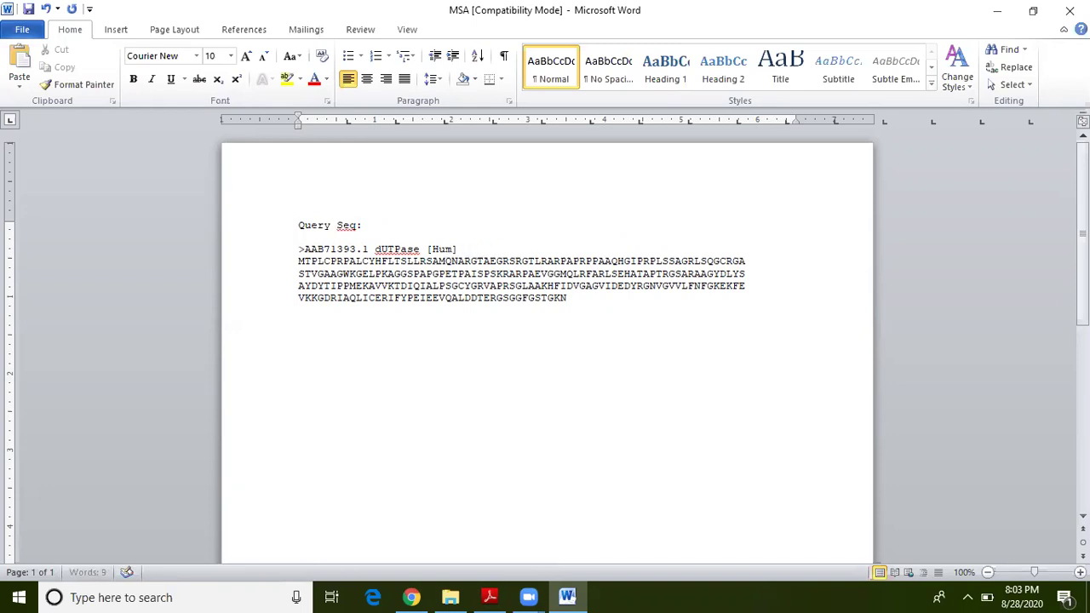
text(ans)
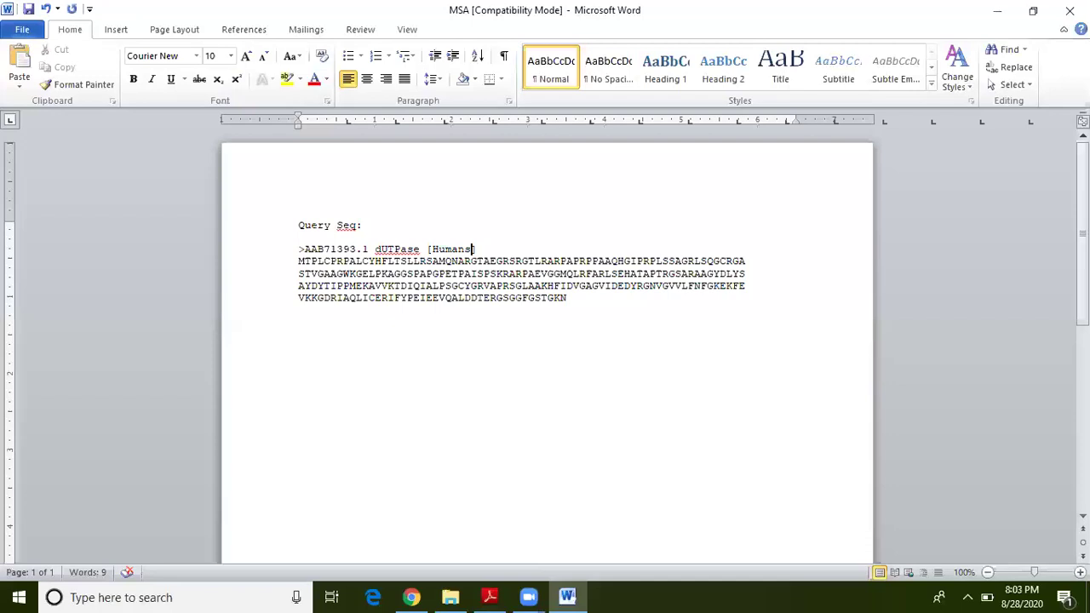
click(567, 322)
click(29, 7)
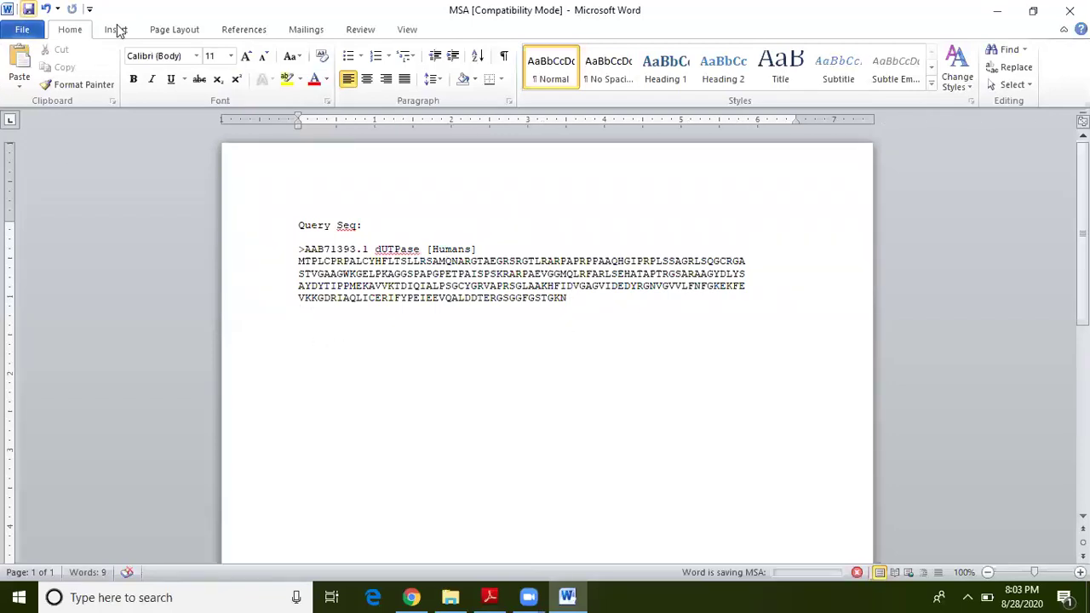
Step: Replace the residues "AEV" in the second sequence line with "PPRGGMT"
click(550, 273)
key(BackSpace)
key(BackSpace)
key(BackSpace)
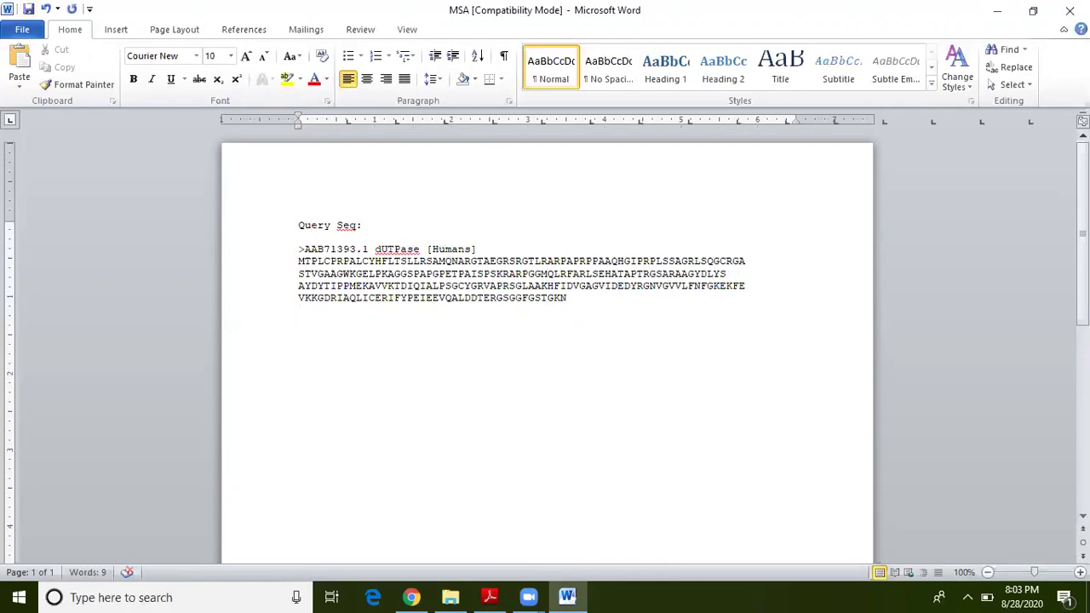
text(PPRG)
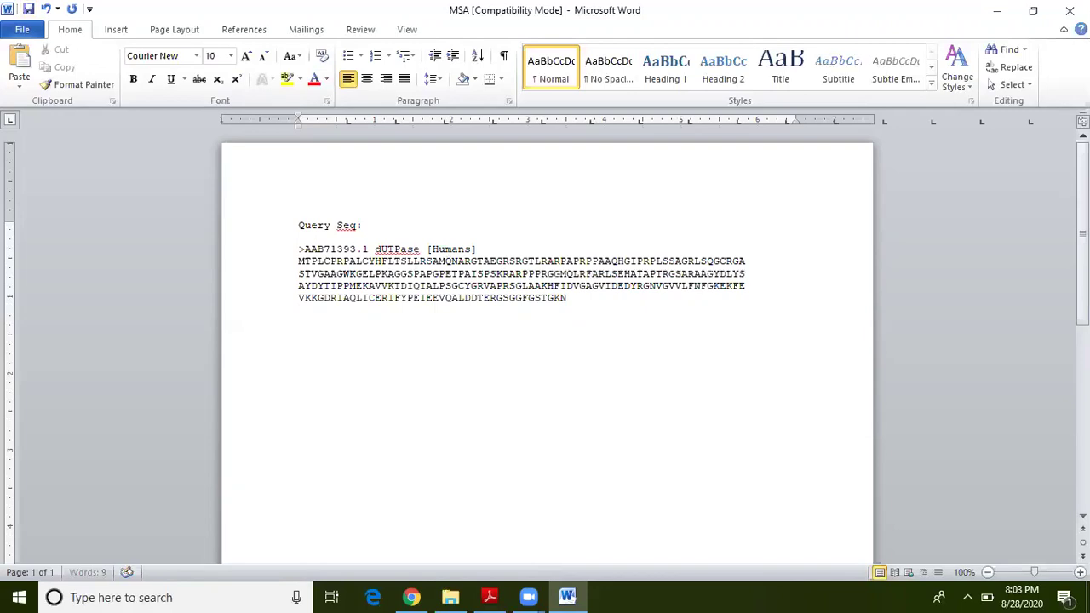
text(GMTGGM)
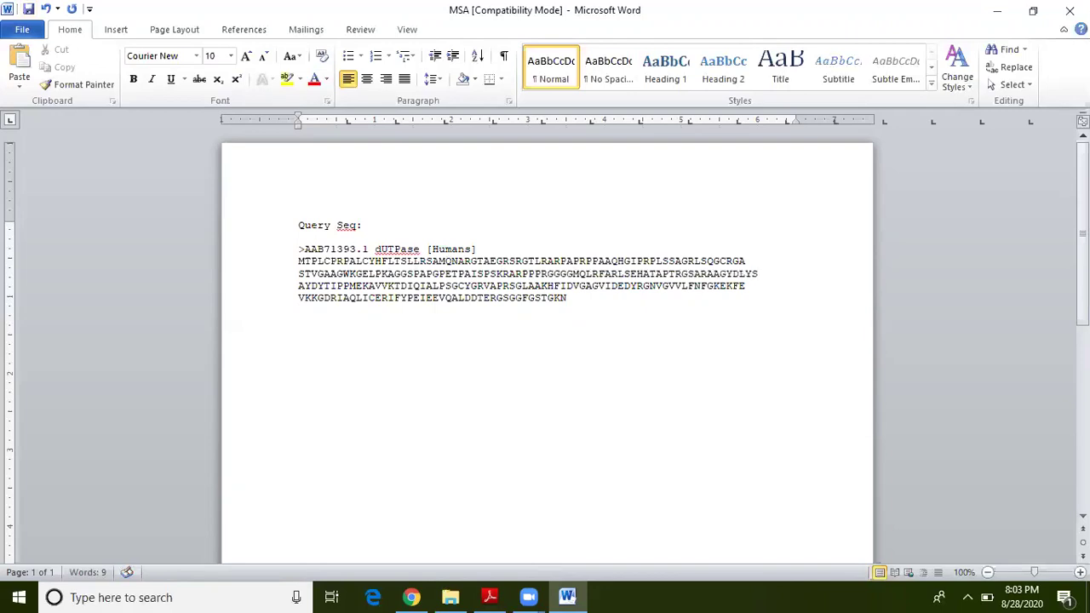
Step: Insert the residues "RRTRRTL" after "KTDIQI" in the third sequence line
click(425, 286)
text(RRTRRT)
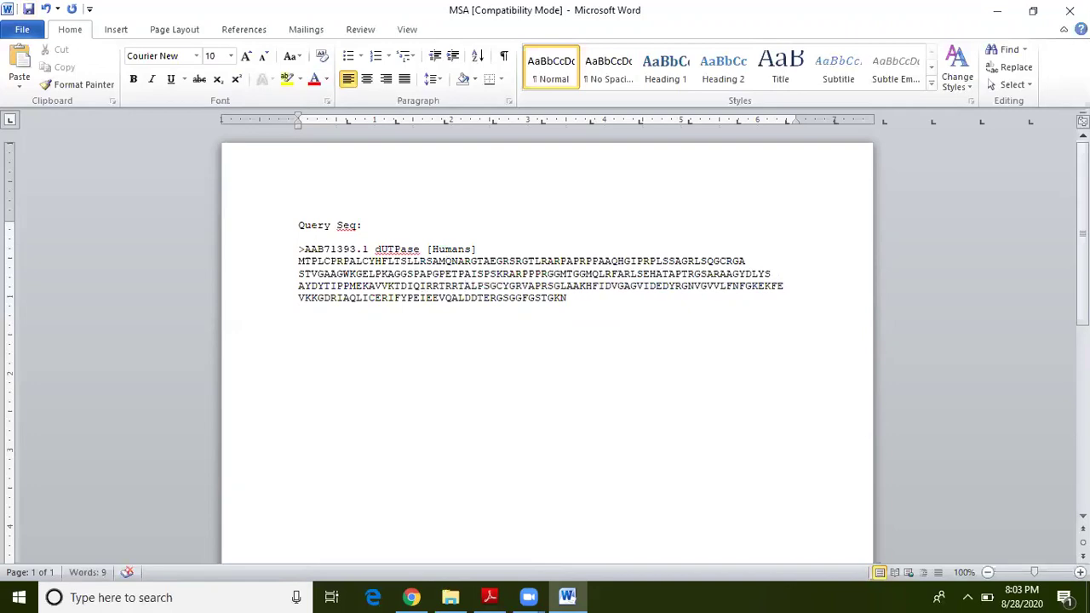
text(L)
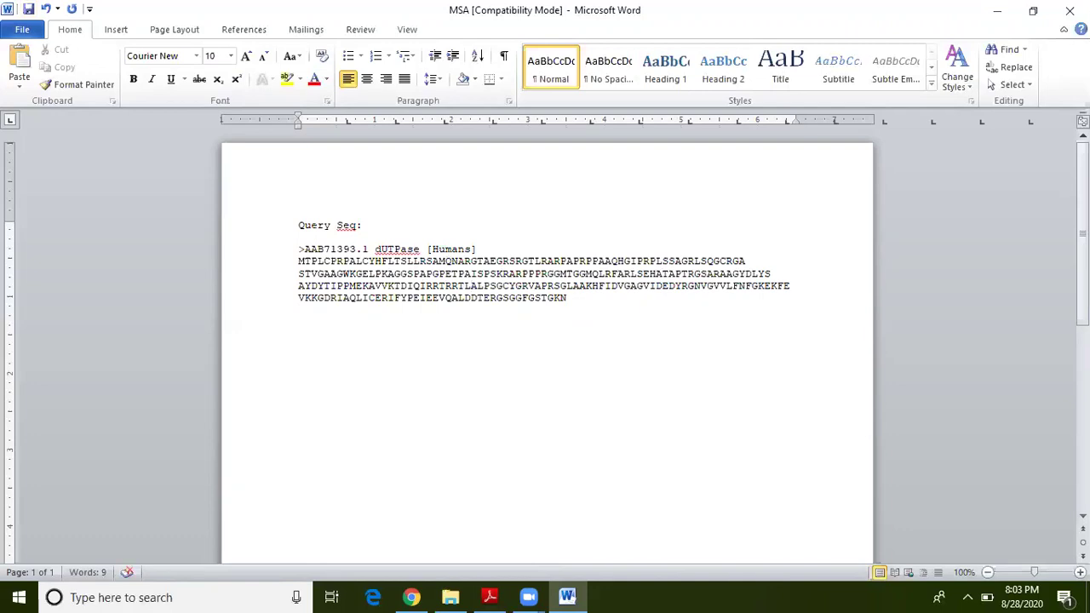
Step: Insert the residues "SYS" before "ALPSG" in the third sequence line and "YTYTDSYL" after "YPEIE" in the last line
text(SYS)
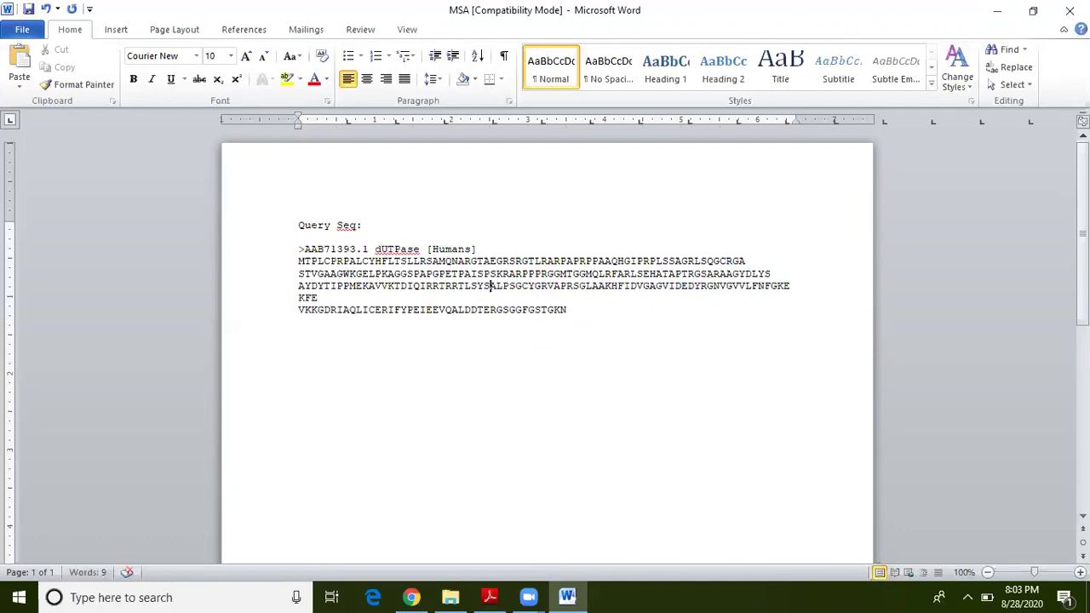
click(432, 310)
text(YTYTDSY)
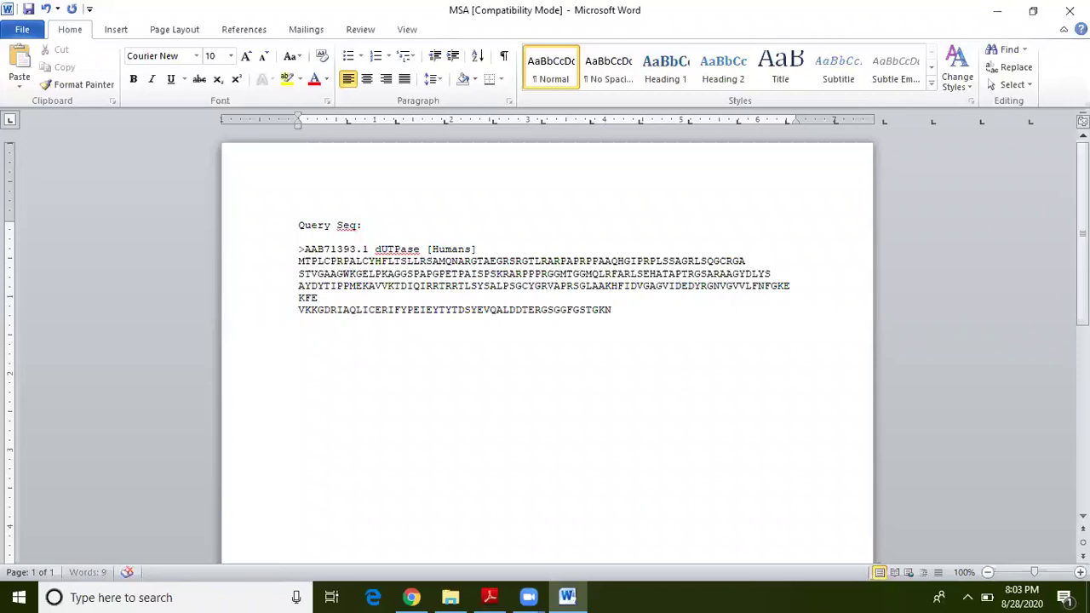
text(L)
Step: Remove the line breaks between the sequence lines so the protein sequence forms one continuous paragraph, and save the document
click(378, 300)
key(Delete)
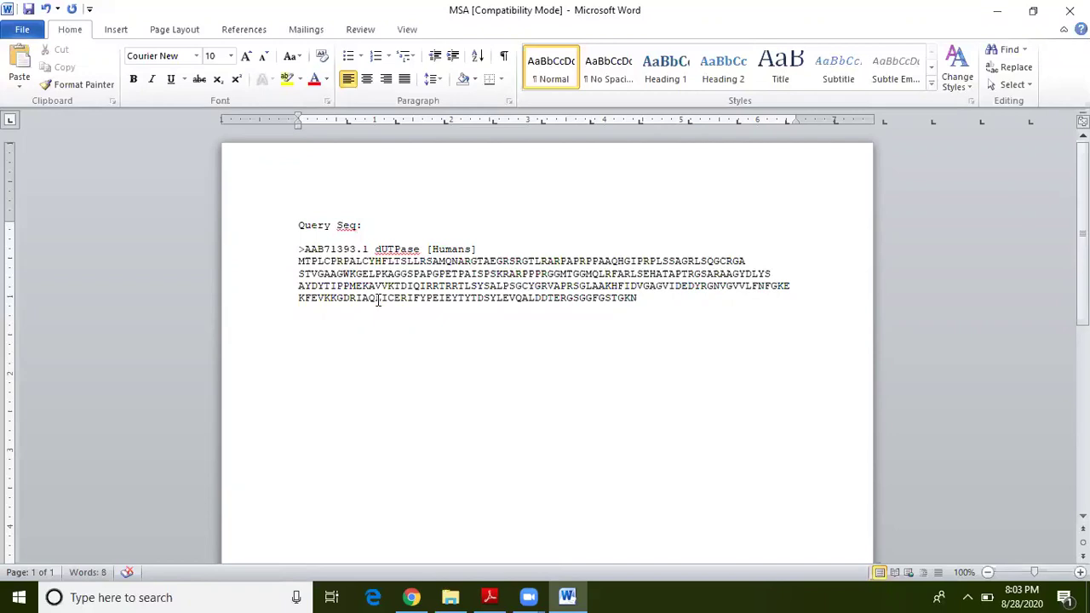
click(774, 272)
key(Delete)
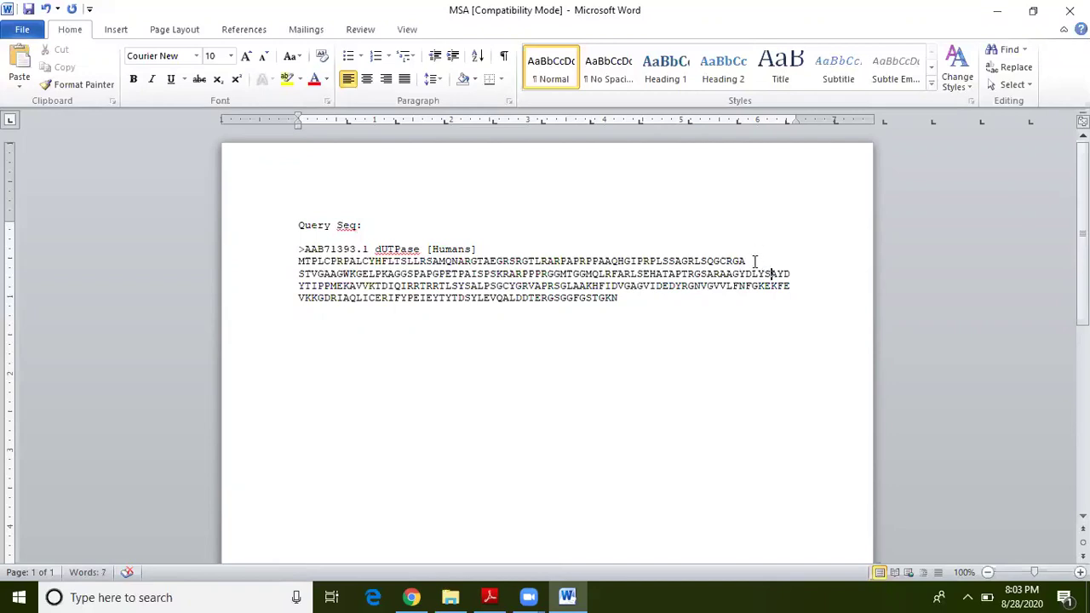
click(755, 260)
key(Delete)
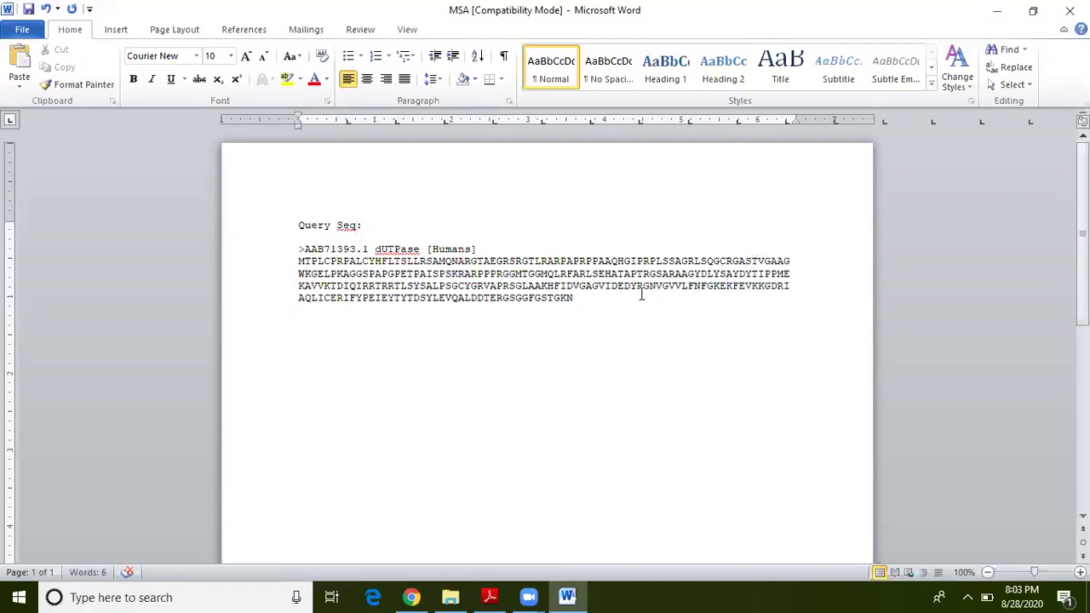
key(ctrl+s)
Step: Copy the whole modified protein sequence, switch to Chrome and open the NCBI BLAST page from the search results in a new tab
click(575, 304)
triple_click(542, 299)
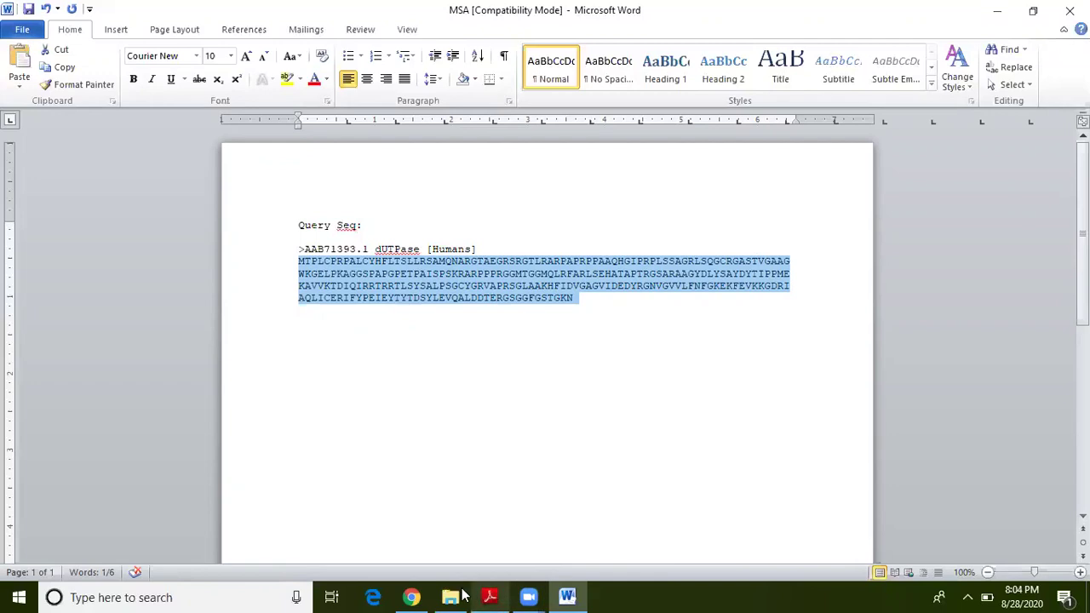
click(426, 596)
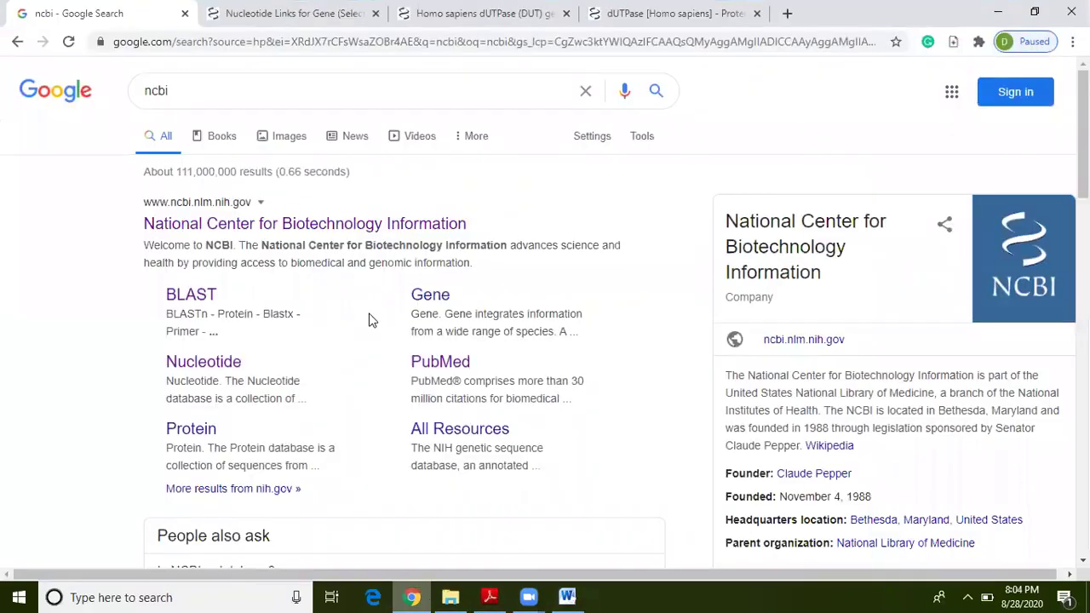
right_click(202, 308)
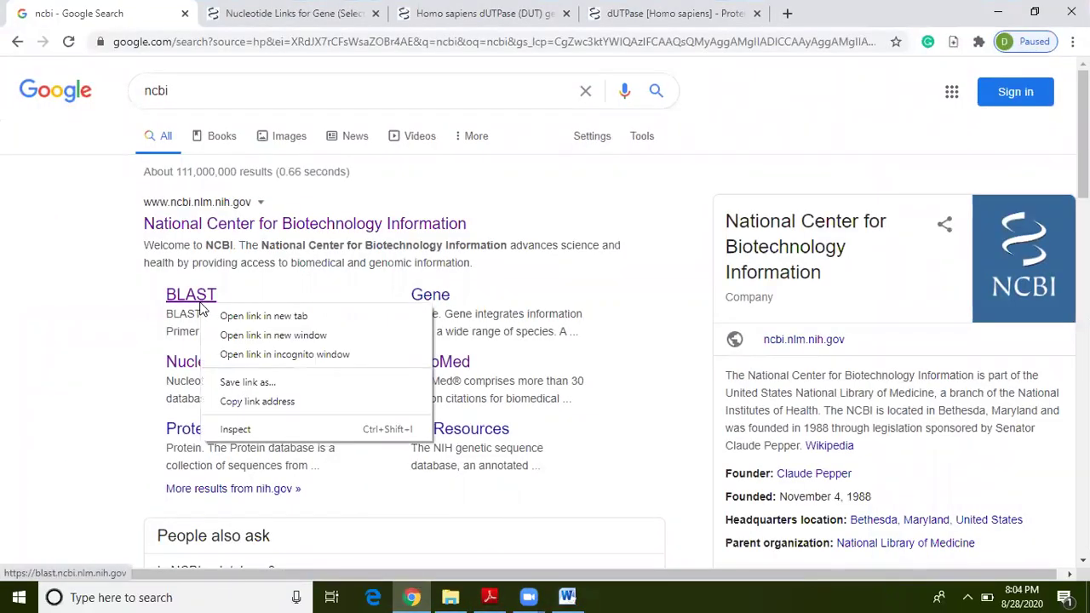
click(256, 314)
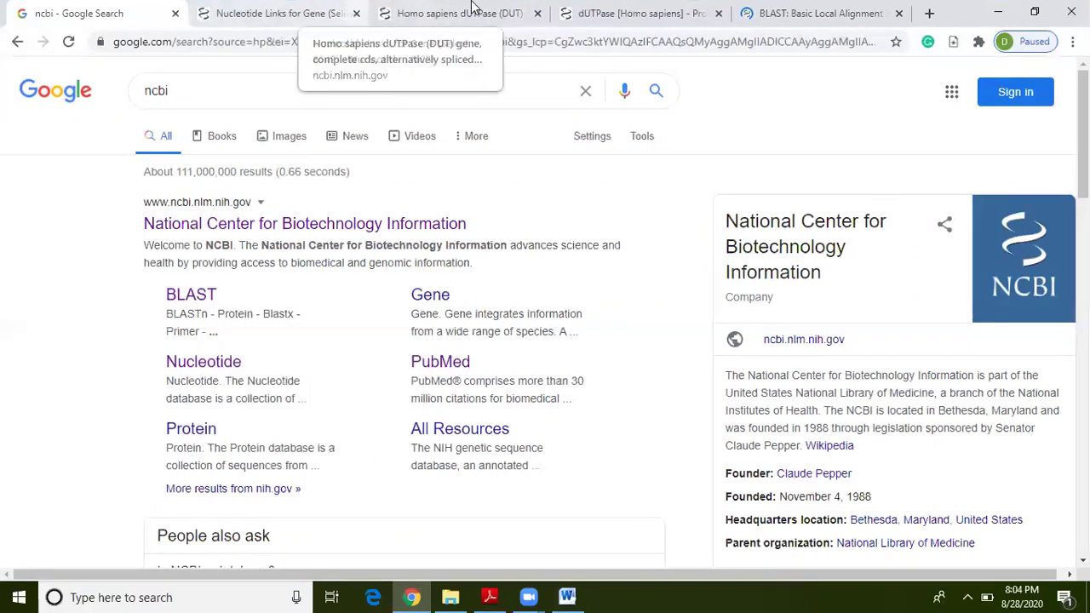
key(ctrl+5)
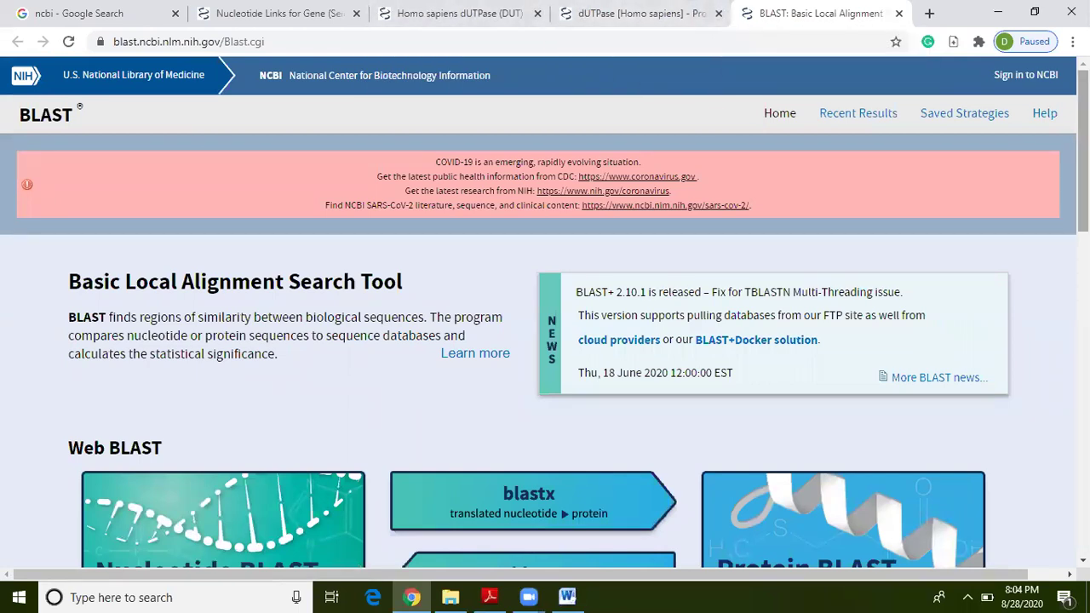
Step: Open Protein BLAST and paste the copied modified dUTPase sequence as the query sequence
drag(1083, 150, 1083, 229)
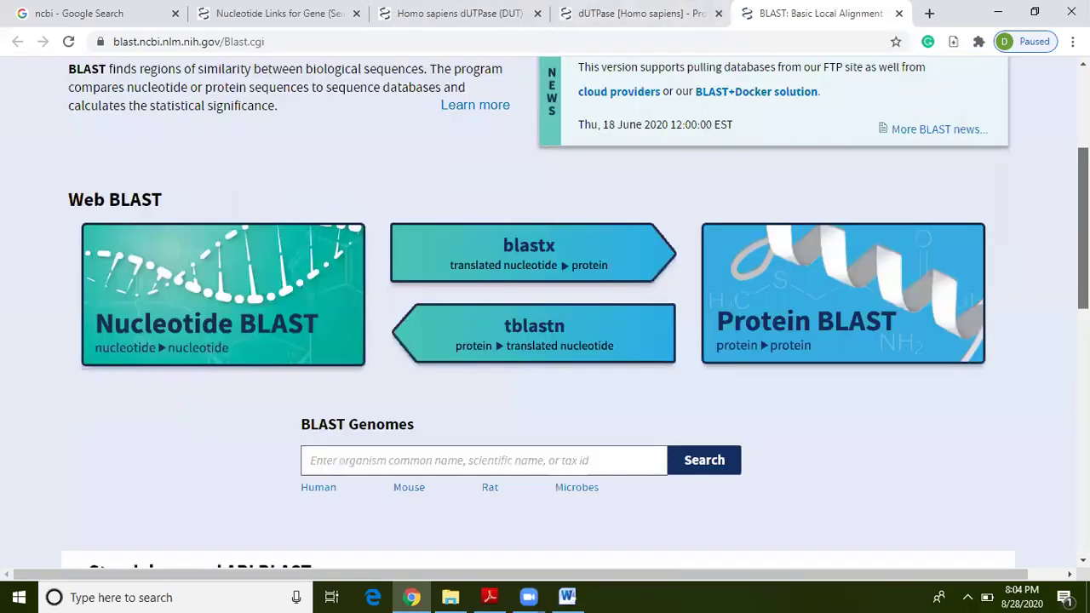
click(806, 325)
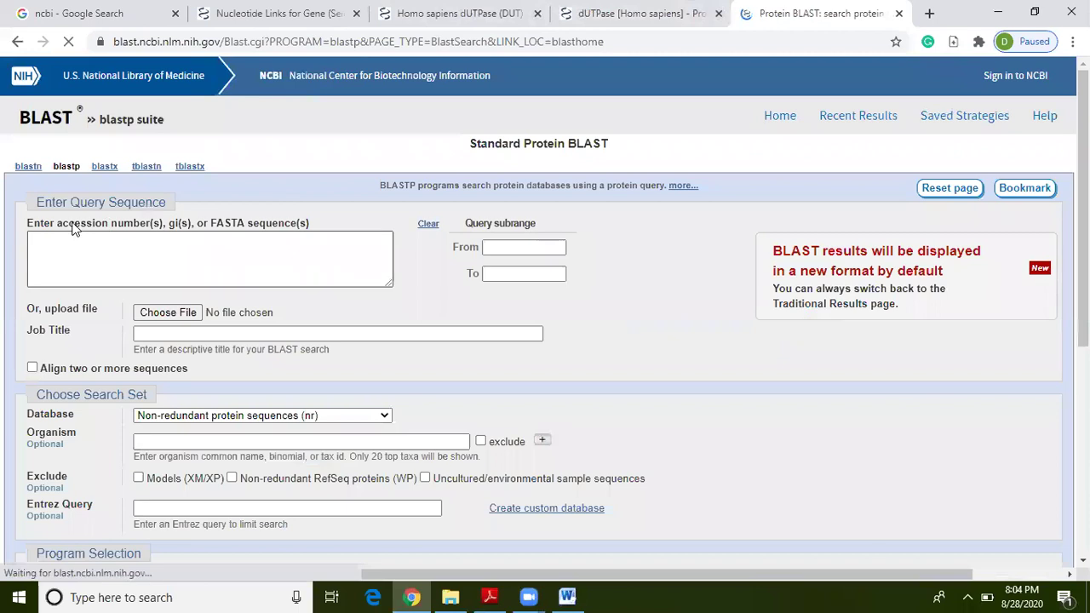
click(122, 270)
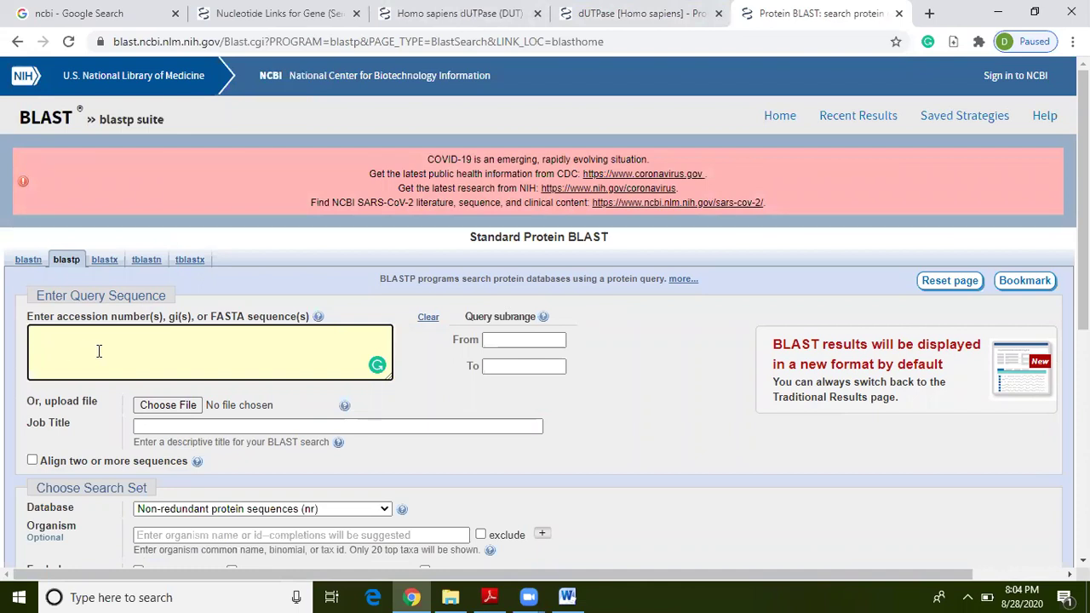
text(MTPLCPRPALCYHFLTSLLRSAMQNARGTAEGRSRGTLRARPAPRPPAAQHGIPRPLSSAGRLSQGCRGASTVGAAGWKGELPKAGGSPAGPETPAISPSKRARPPPRGMTGGMQLRFARLSEHATAPTRGSARAAGYDLYSAYDYTIPPMEKAVVKTDIQIRRLRTLSYSALPSGCYGRVAPRSGLAAKHFIDVGAGVIDEDYRGNVGVVLFNFGKEKFEVKKGDRIAQLICERIFYPEIEYTYTDSYLEVQALDDTERGSGGFGSTGKN)
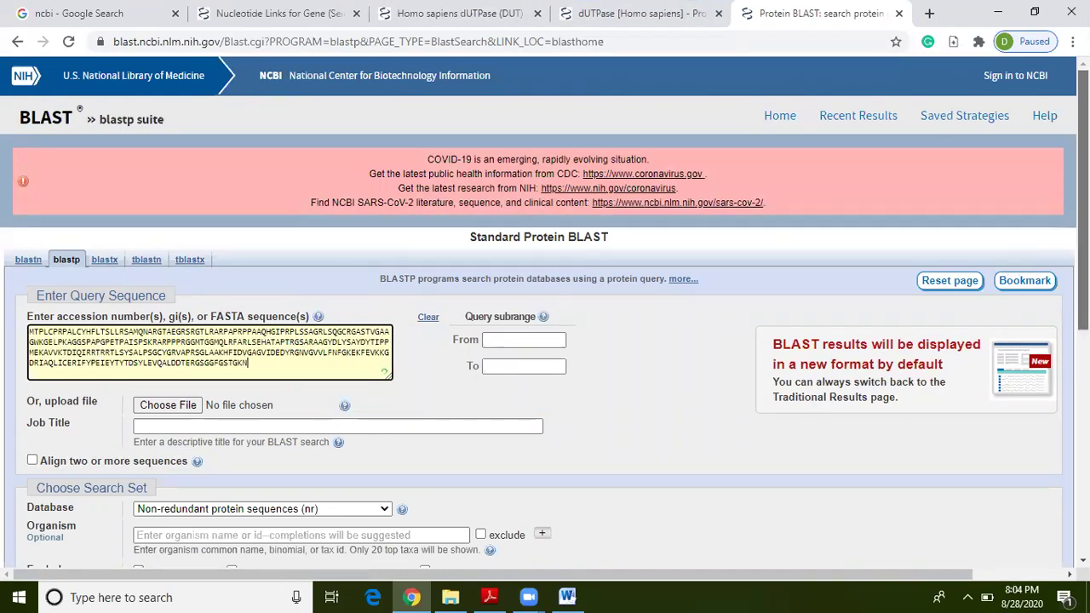
Step: Run the search with the Non-redundant protein sequences (nr) database and the blastp (protein-protein BLAST) algorithm
scroll(1083, 255, down, 1)
scroll(1083, 256, down, 1)
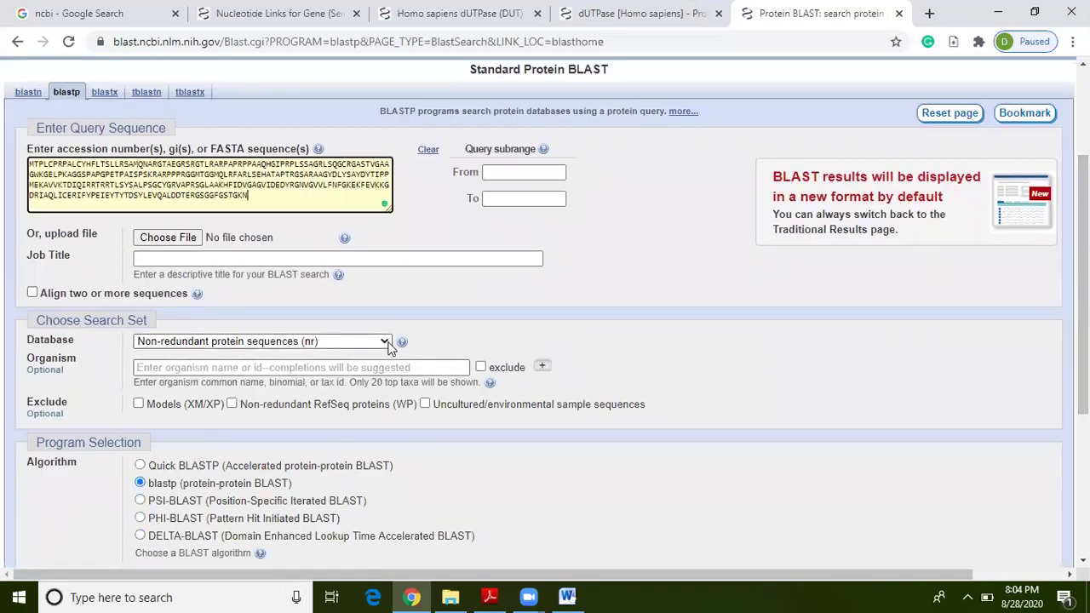
click(385, 342)
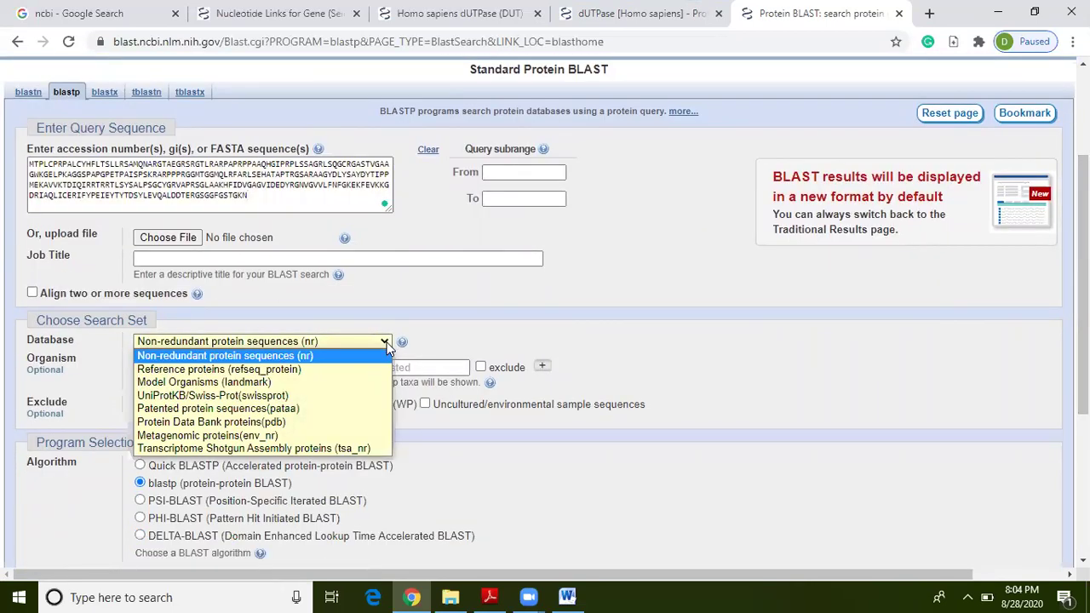
click(386, 343)
click(386, 343)
click(385, 343)
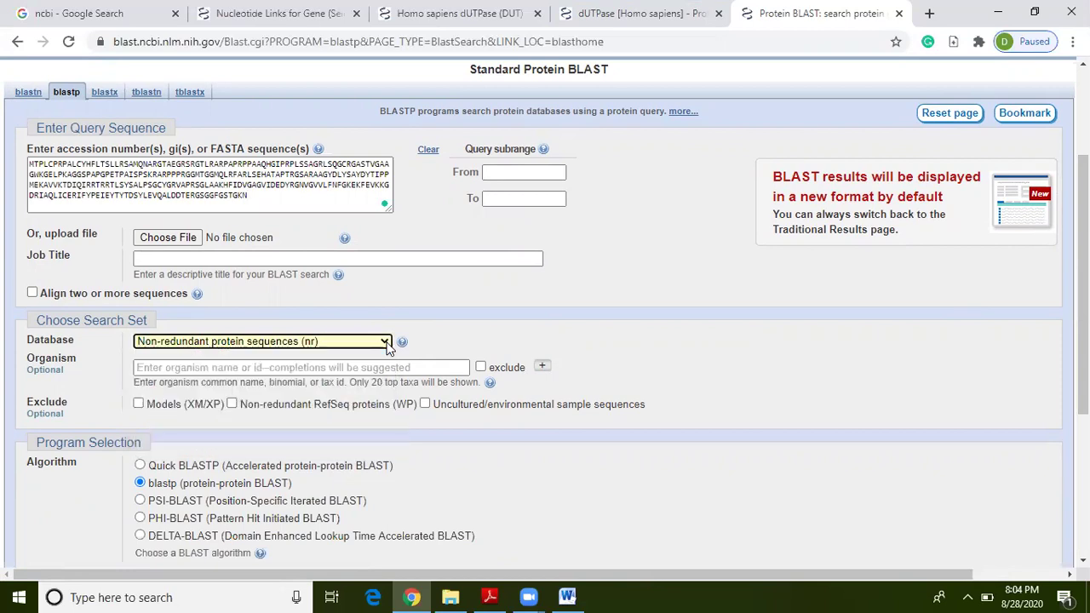
drag(1082, 281, 1082, 349)
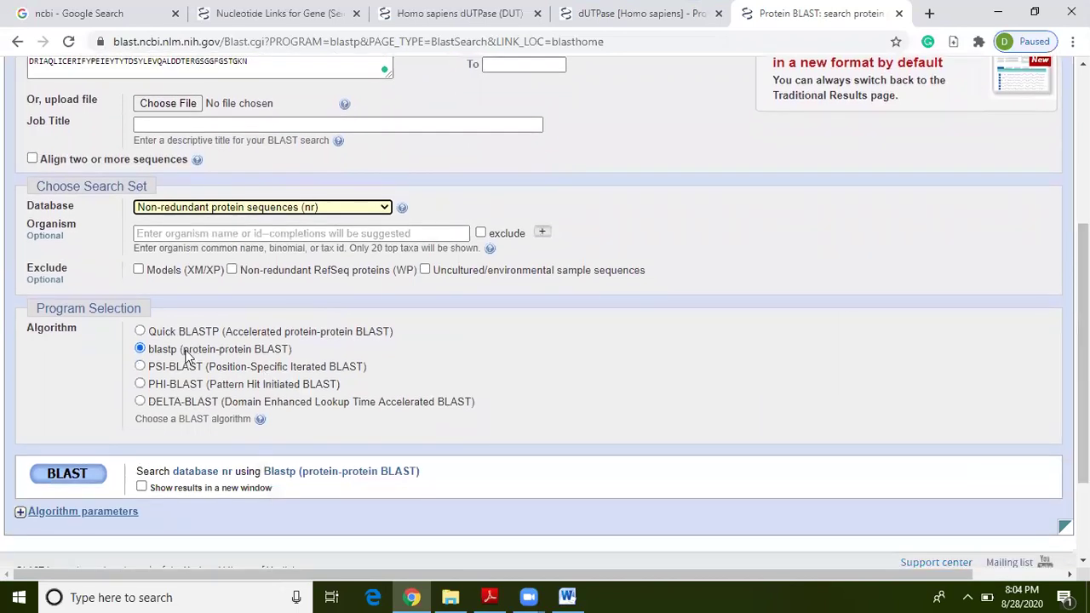
click(77, 471)
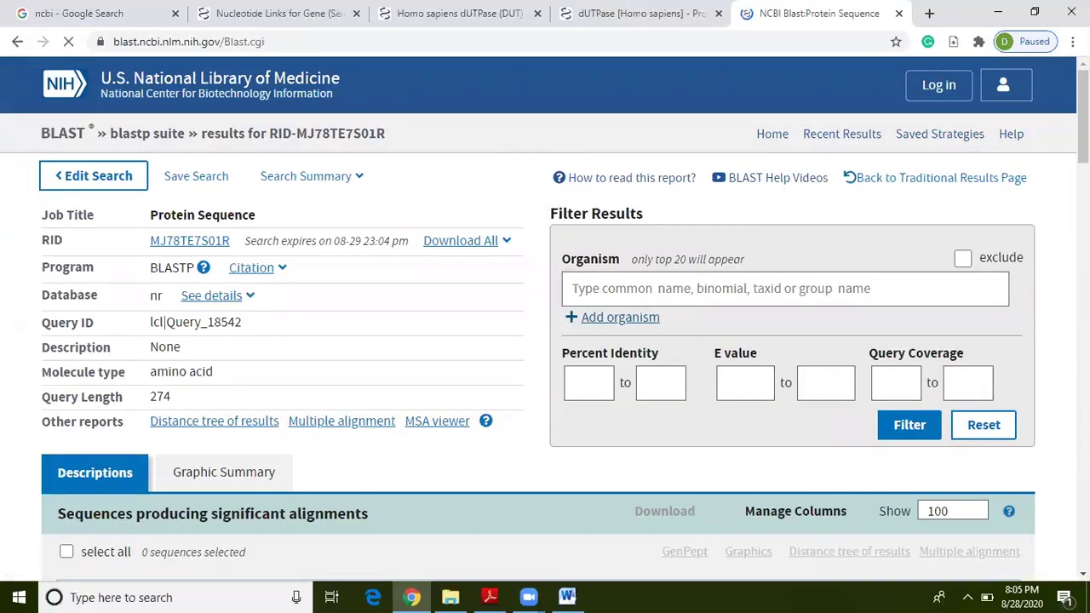
Step: Review the list of sequences producing significant alignments and select all of them
scroll(545, 341, down, 5)
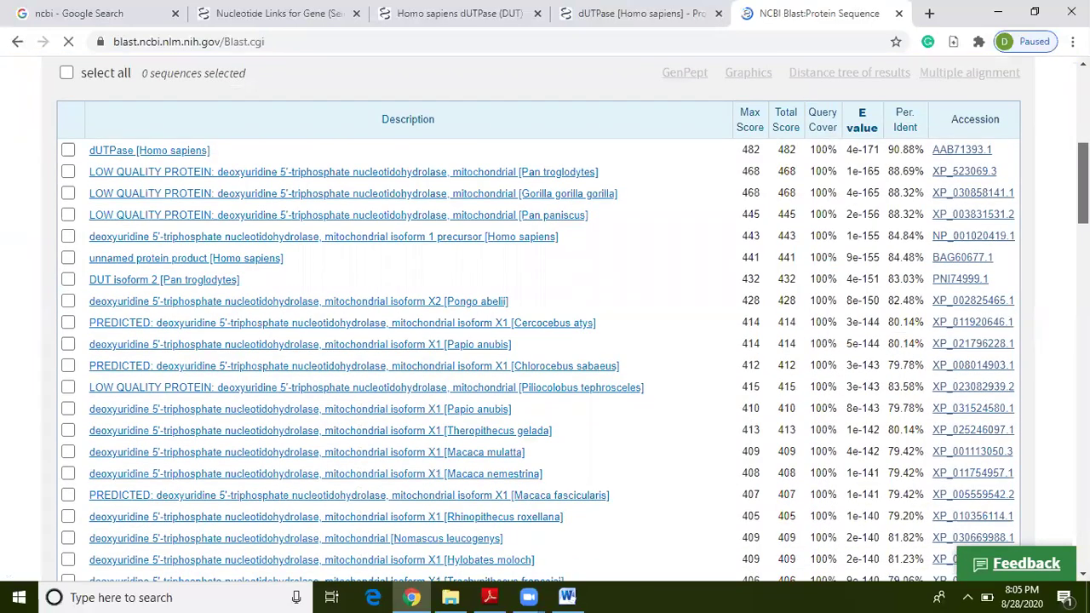
scroll(545, 340, up, 3)
scroll(545, 341, down, 1)
scroll(544, 341, down, 1)
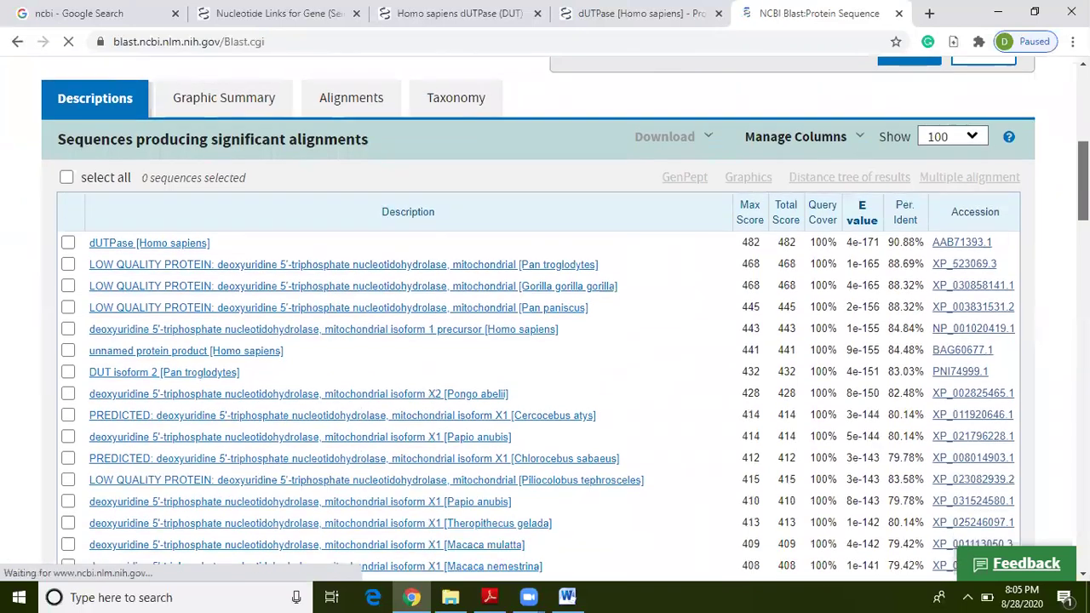
click(66, 177)
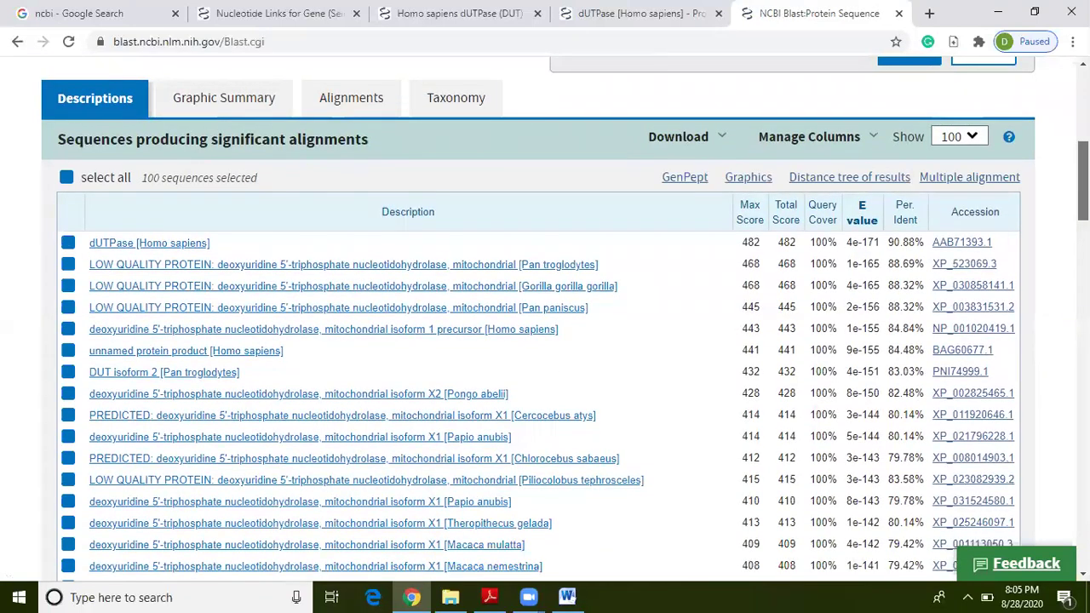
scroll(544, 341, down, 1)
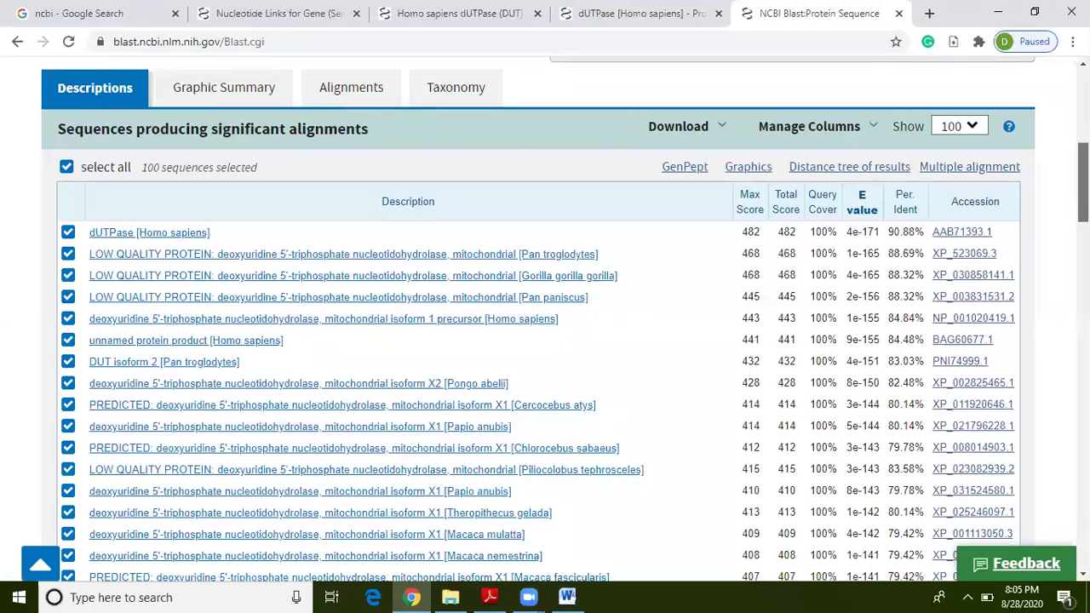
scroll(545, 340, up, 1)
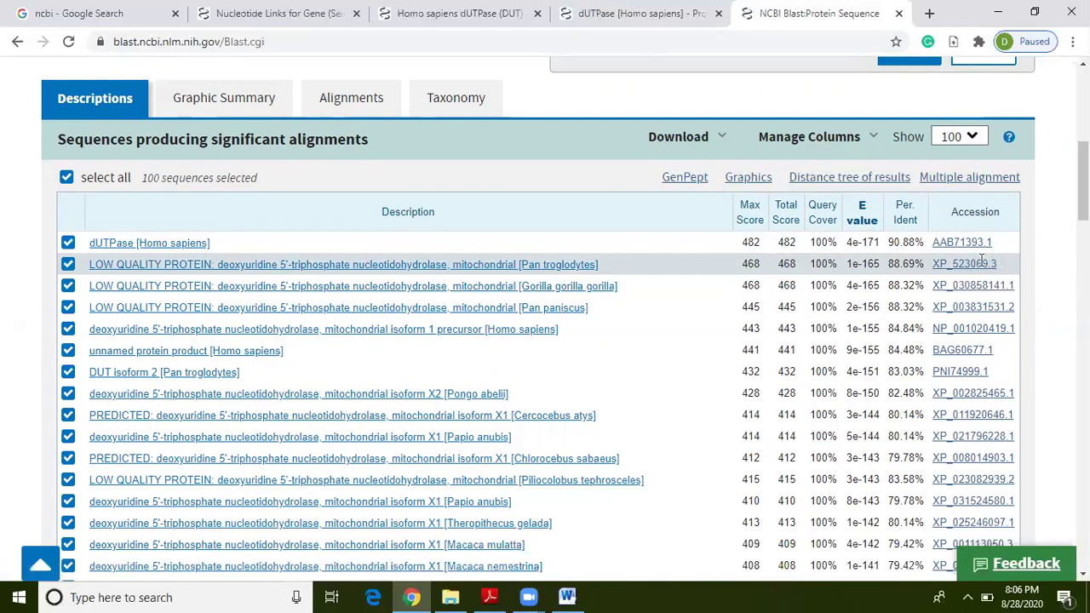
Step: Copy the Pan troglodytes accession XP_523069.3 from the results into the Word document on its own line below the query sequence
drag(1001, 263, 942, 263)
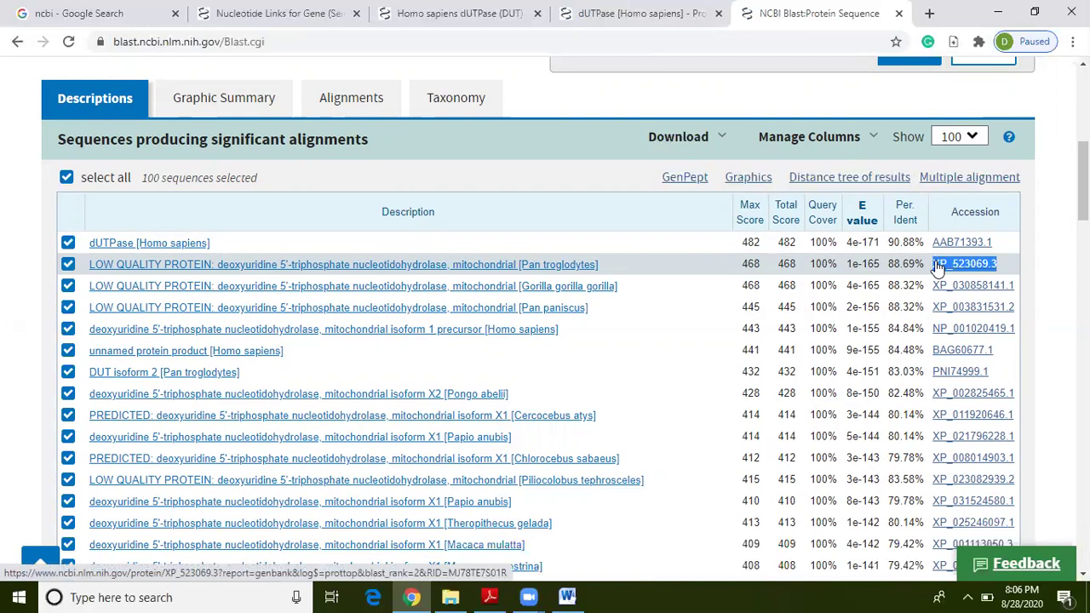
click(571, 595)
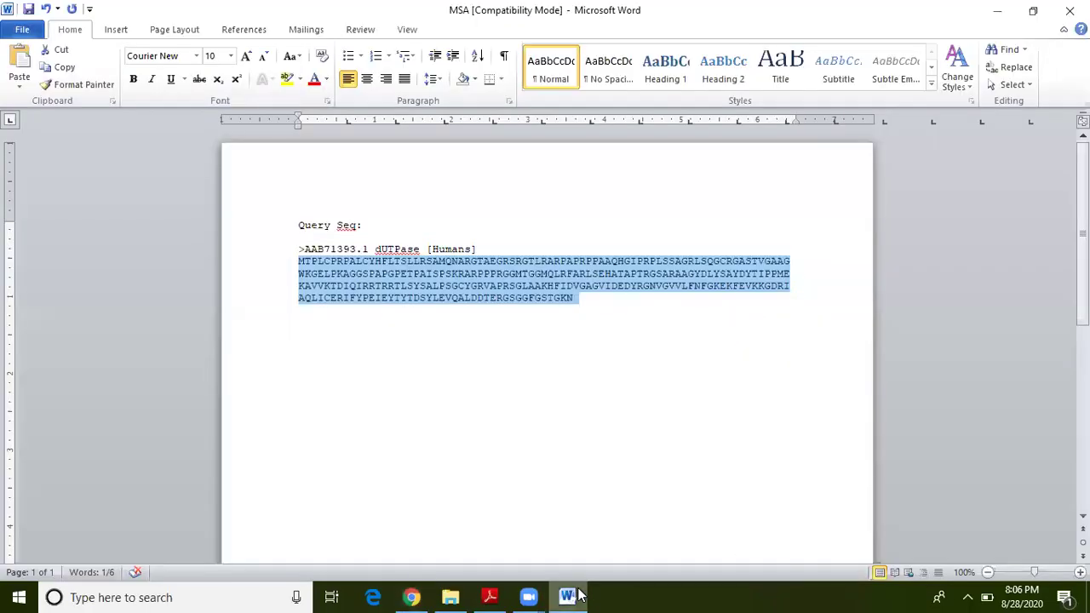
click(586, 309)
key(Return)
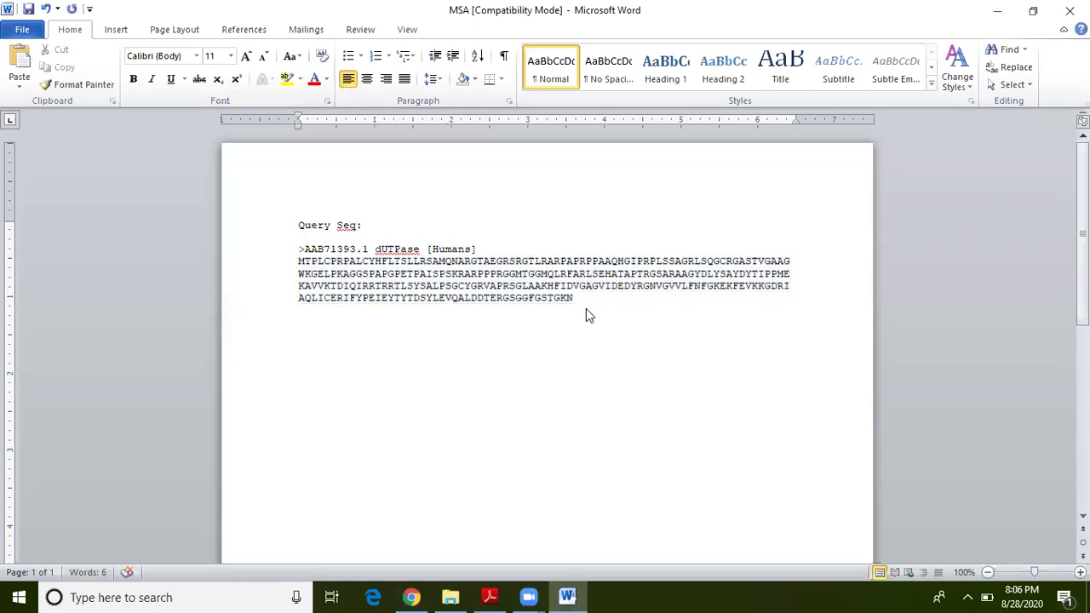
text(XP_523069.3)
key(Return)
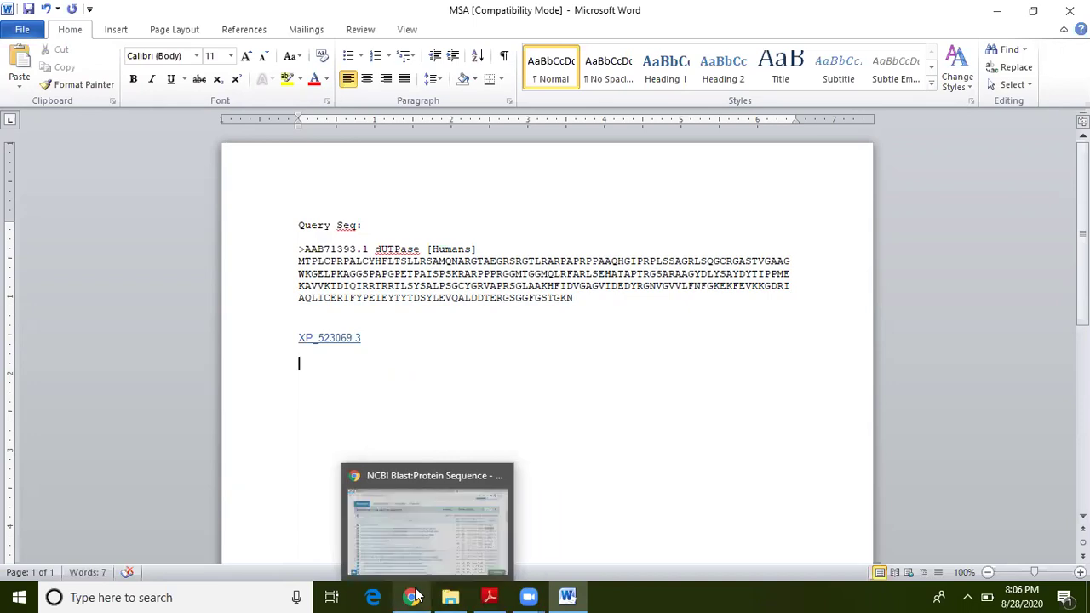
Step: Copy the Gorilla gorilla gorilla accession XP_030858141.1 from the BLAST results into the Word document below XP_523069.3, followed by a new line
click(426, 511)
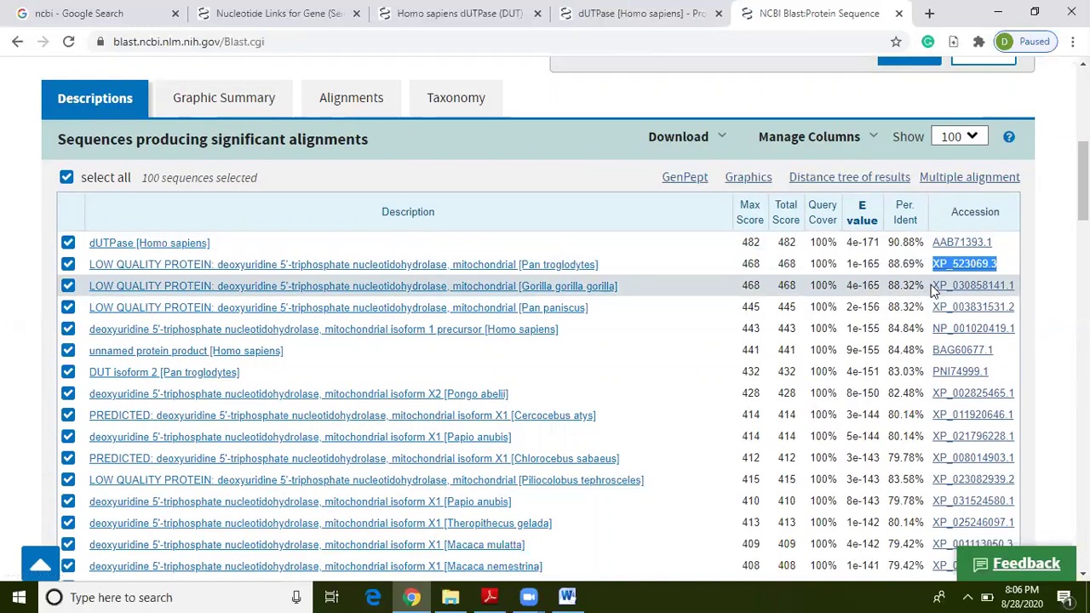
mouse_move(935, 291)
mouse_down()
mouse_move(973, 281)
mouse_move(953, 283)
mouse_up()
click(1030, 271)
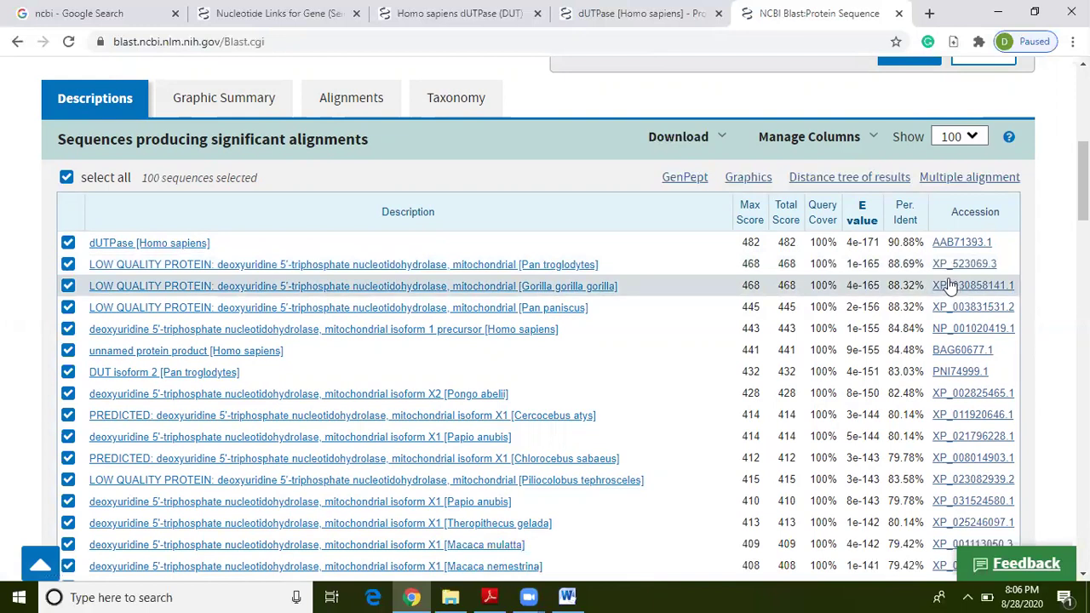
drag(931, 284, 1014, 284)
key(ctrl+c)
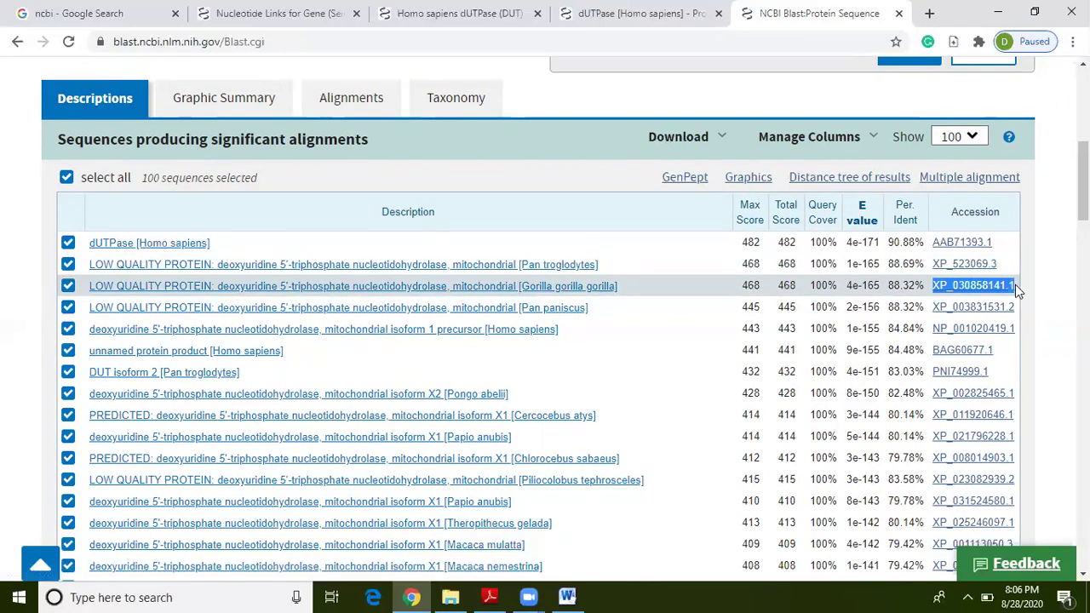
click(567, 596)
key(ctrl+v)
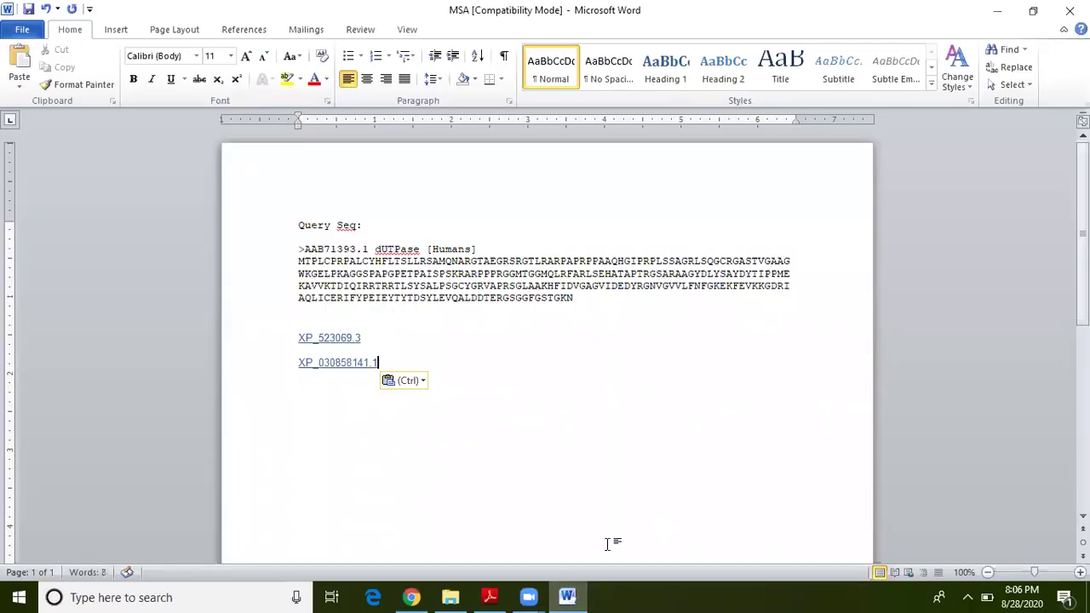
key(Return)
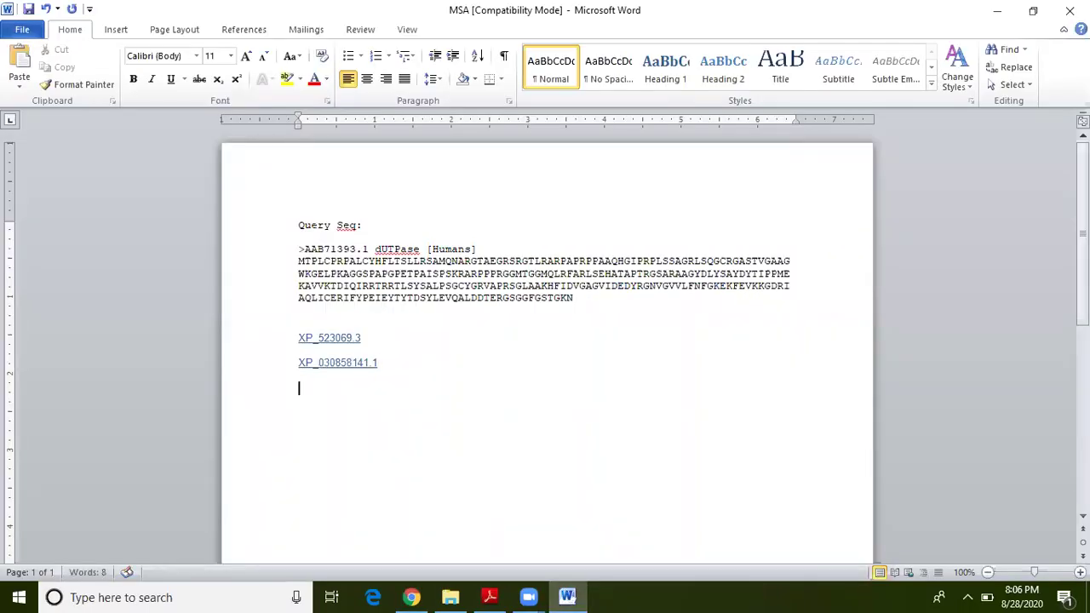
Step: Copy the Pongo abelii accession XP_002825465.1 from the BLAST results into the Word document below XP_030858141.1
click(411, 596)
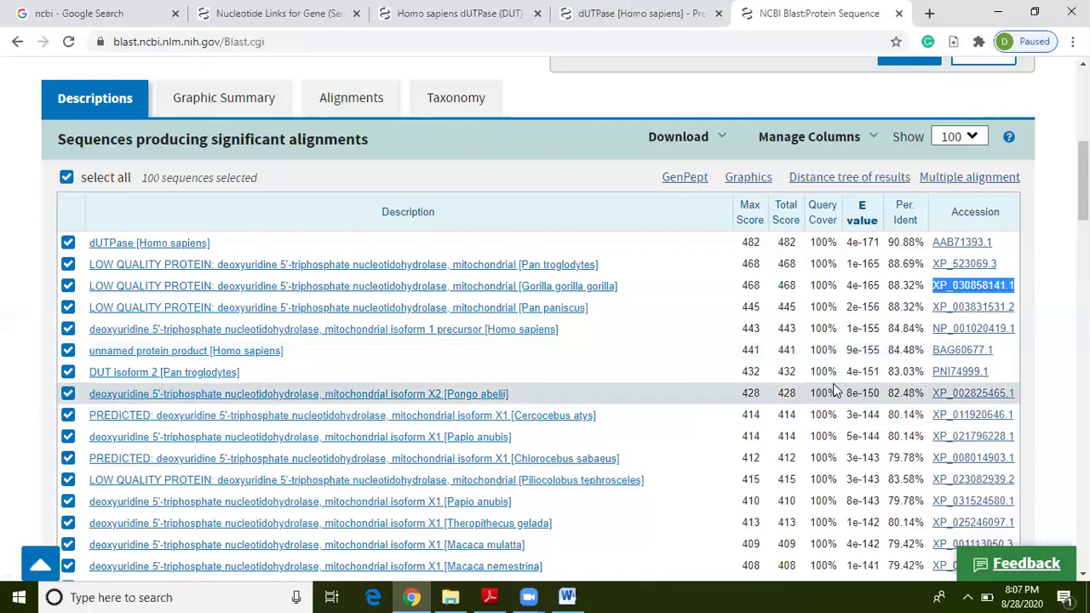
click(935, 398)
drag(935, 400, 1015, 394)
key(ctrl+c)
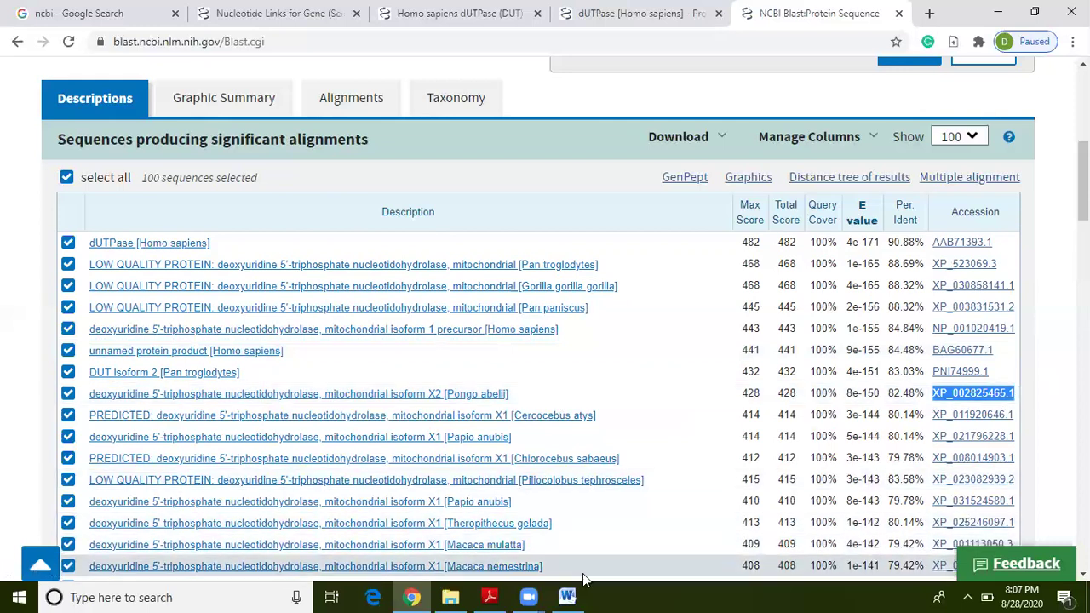
click(567, 597)
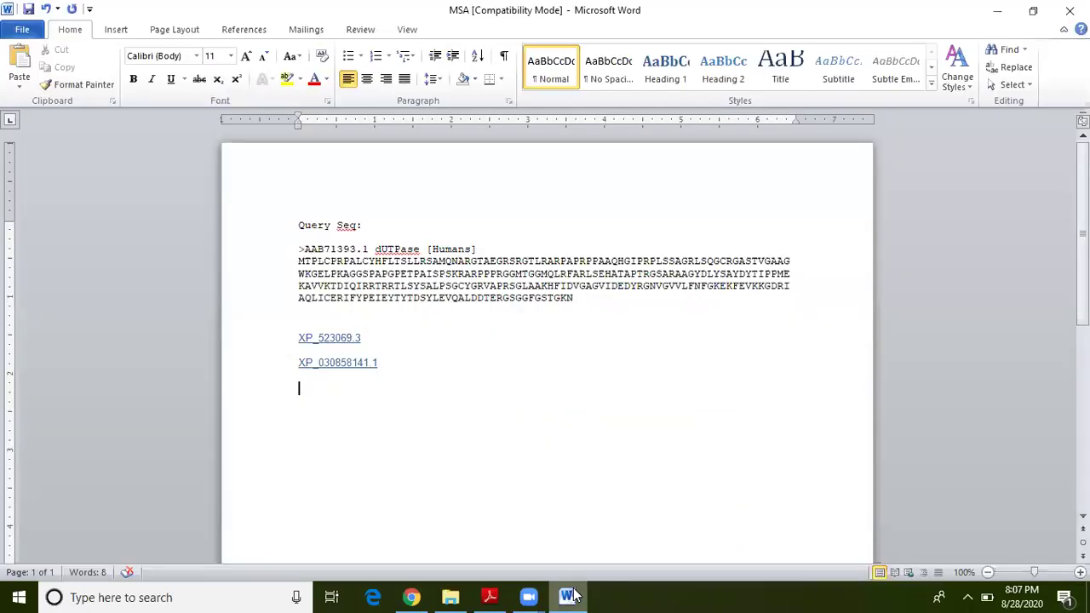
key(ctrl+v)
Step: Copy the Rhinopithecus bieti accession XP_017728266.1 from the BLAST results into the Word document on its own line below XP_002825465.1
click(568, 597)
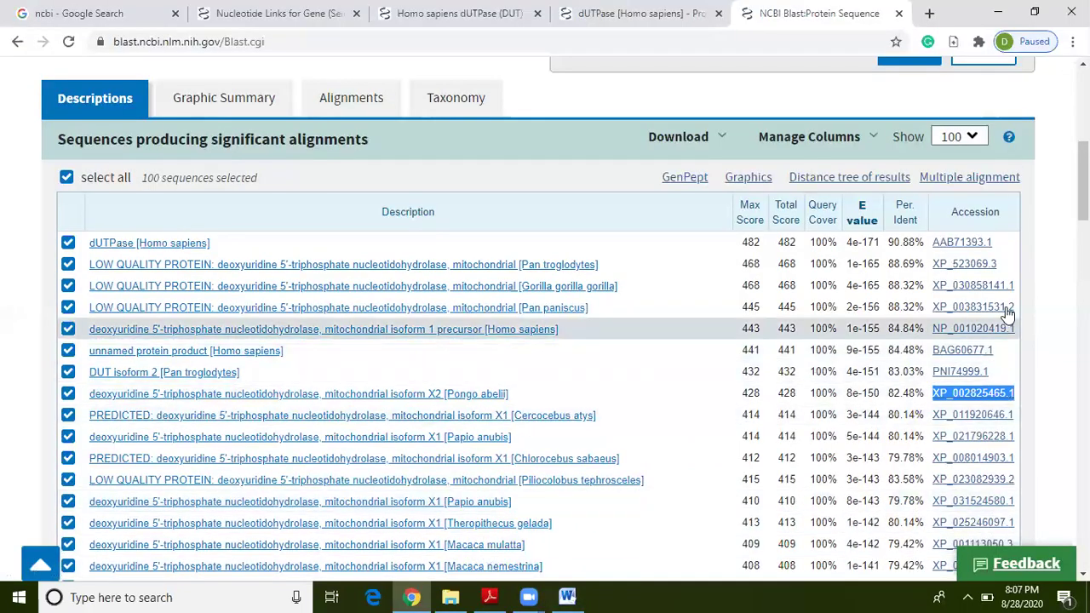
scroll(545, 340, down, 2)
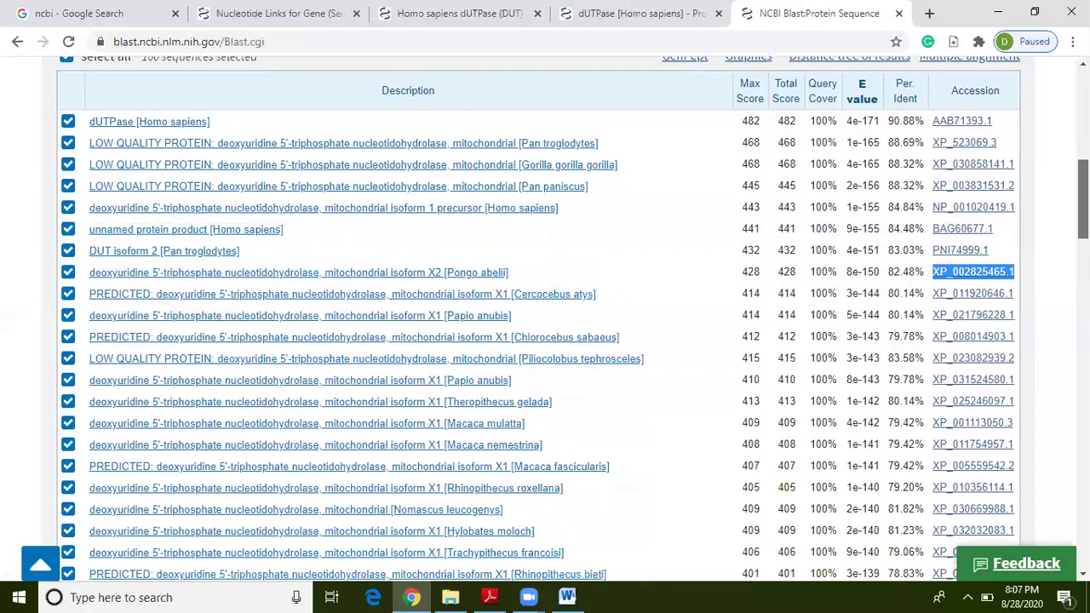
scroll(545, 341, down, 1)
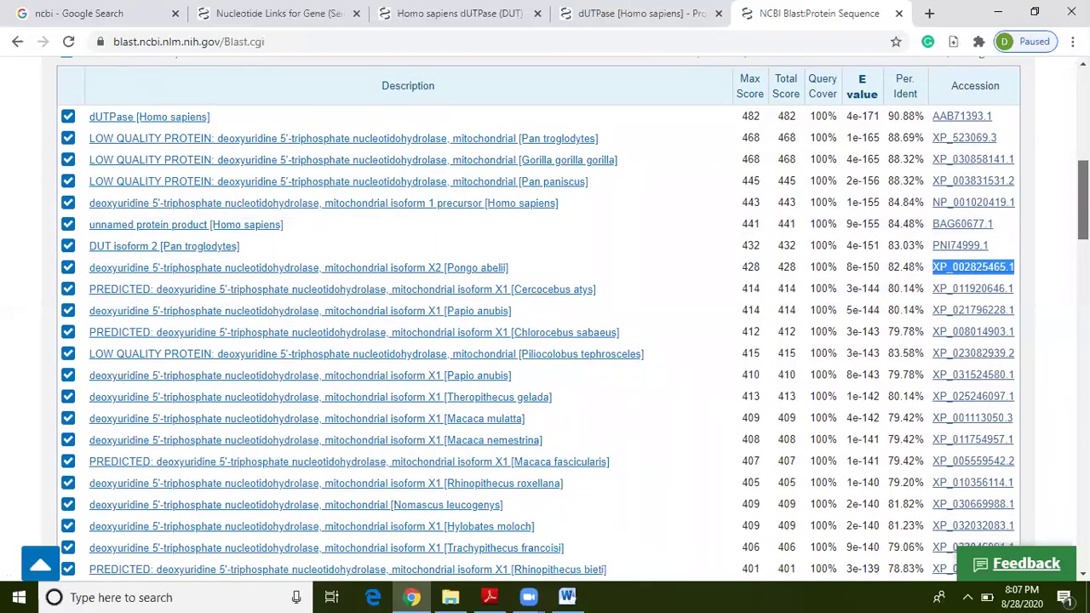
scroll(545, 341, down, 1)
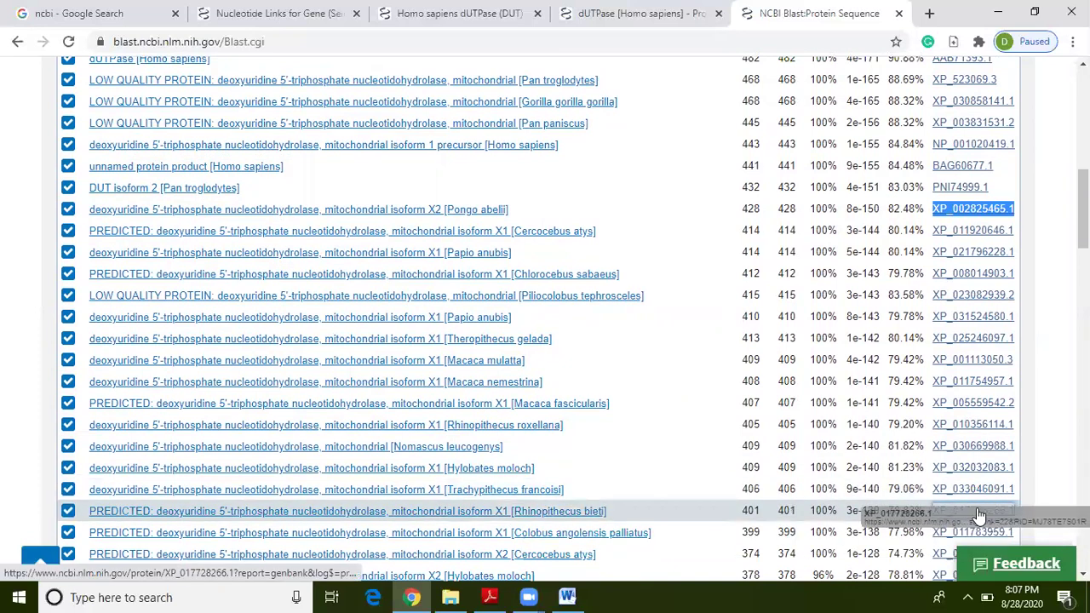
click(933, 512)
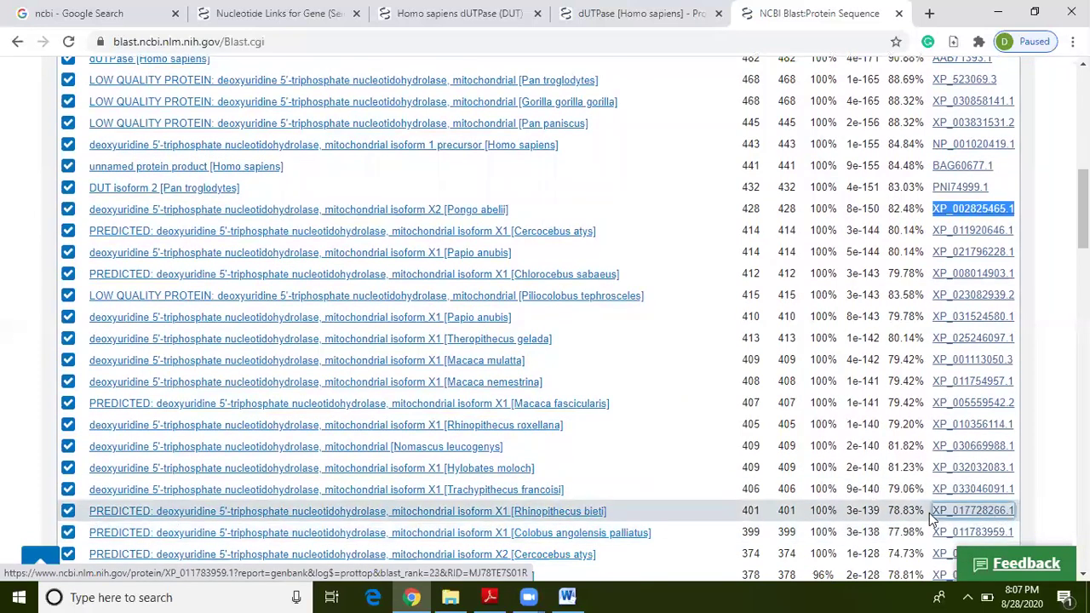
click(1054, 477)
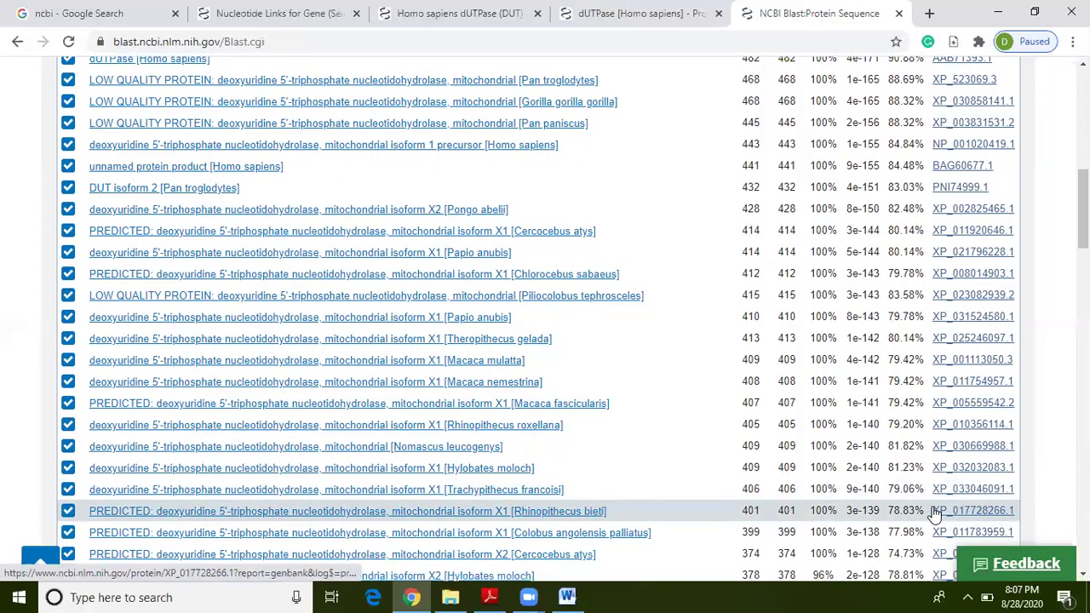
drag(934, 512, 1015, 511)
key(ctrl+c)
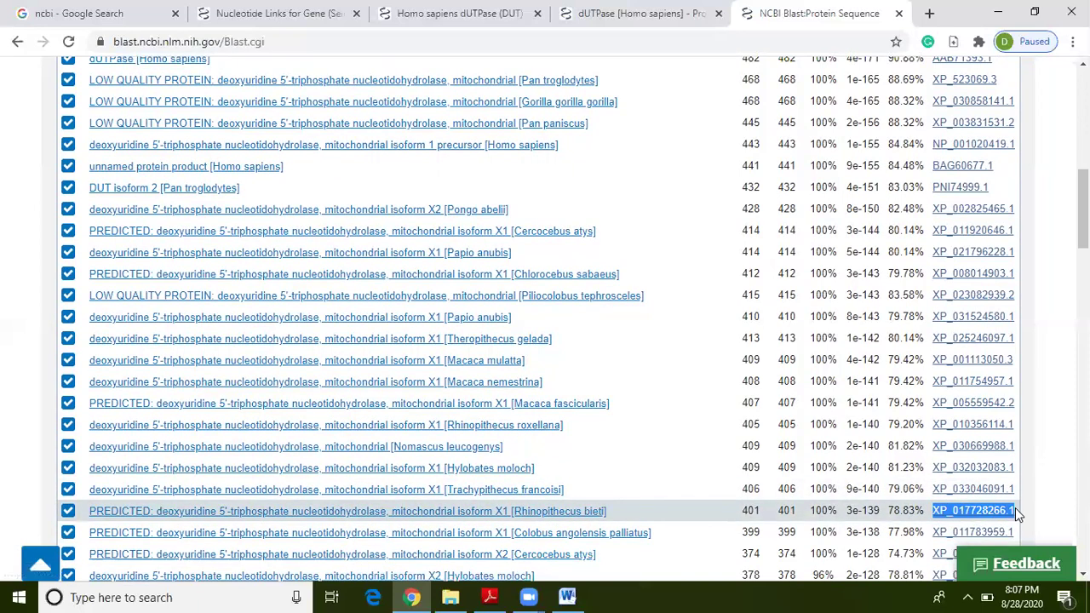
click(567, 596)
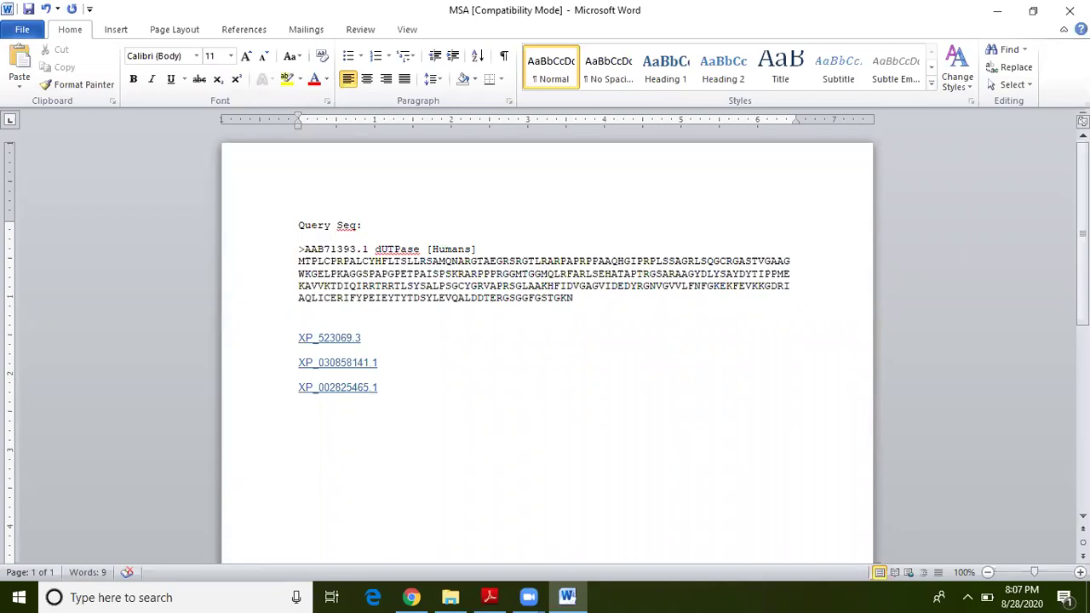
key(ctrl+v)
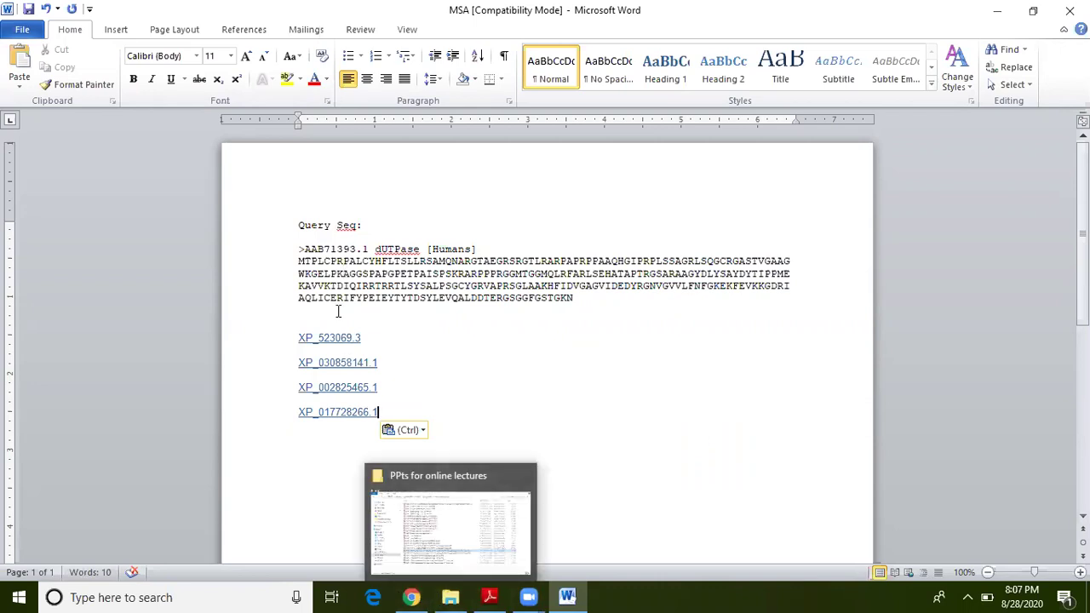
click(418, 597)
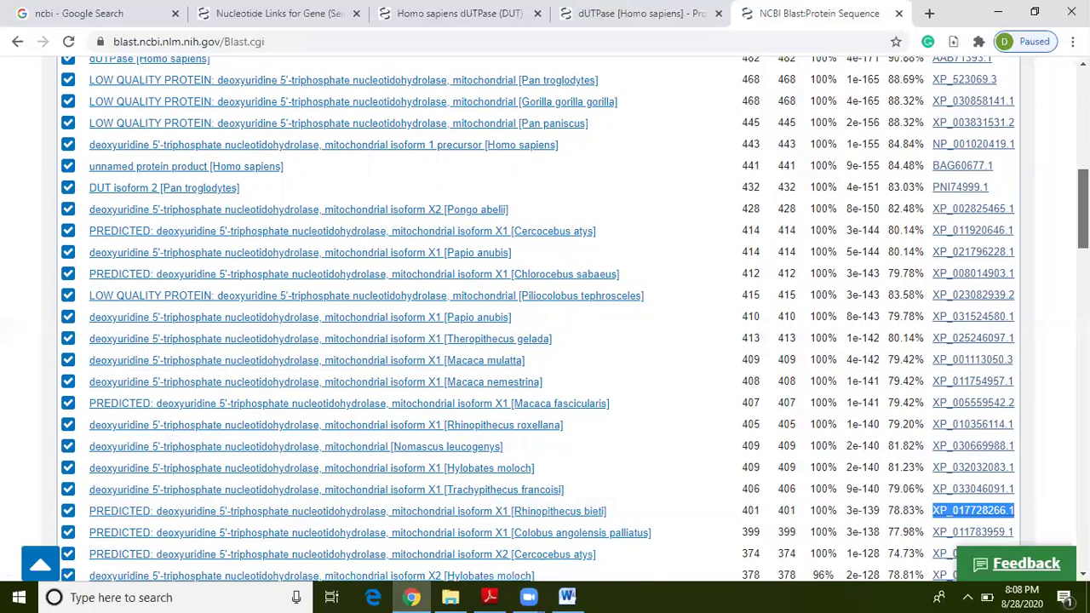
scroll(545, 319, up, 8)
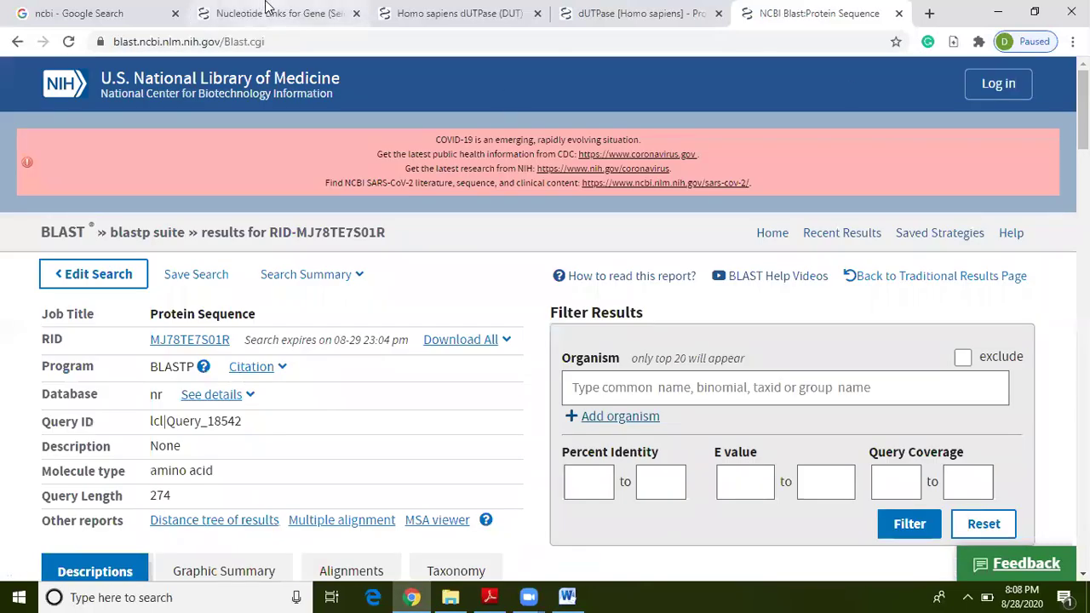
click(266, 10)
click(479, 10)
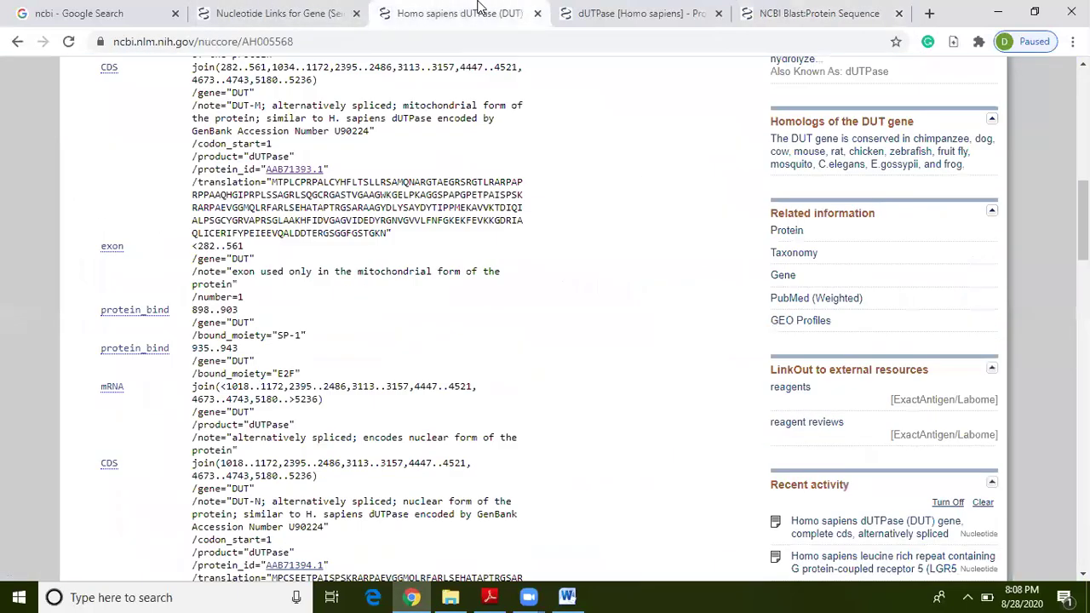
key(Home)
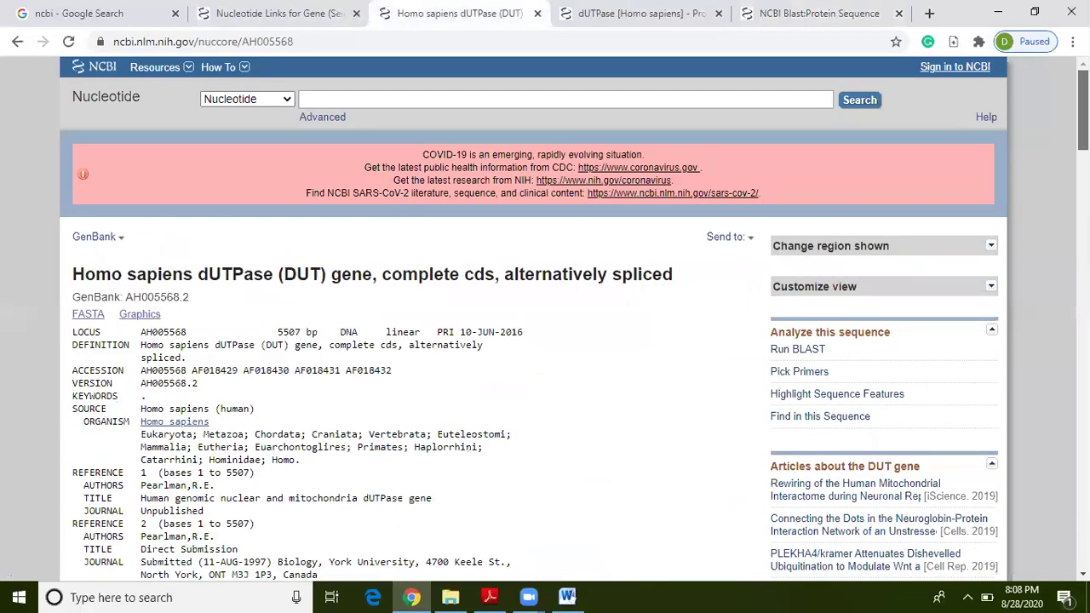
click(412, 597)
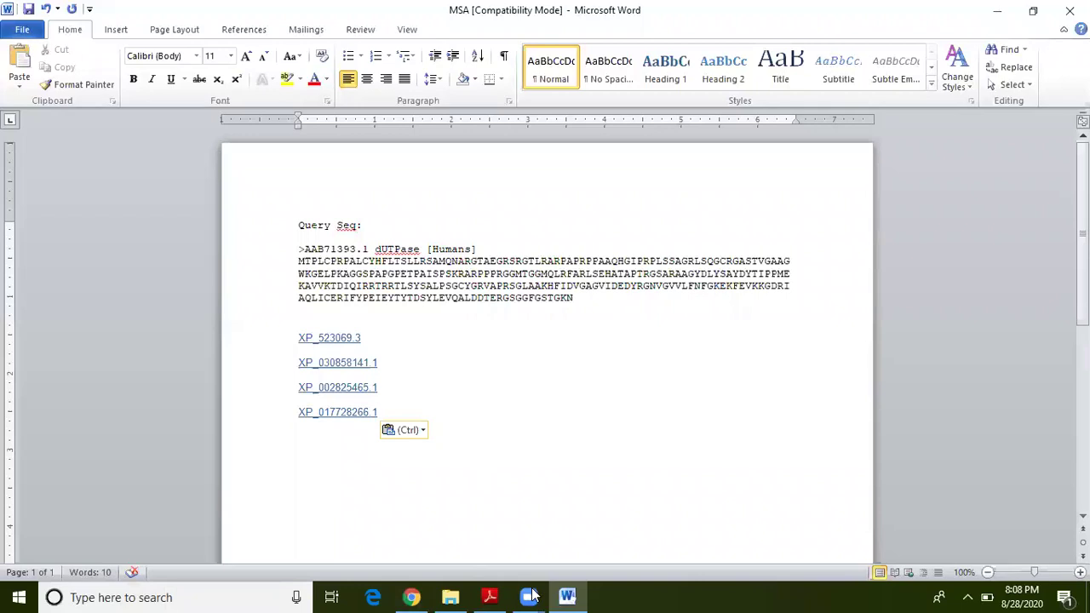
click(412, 597)
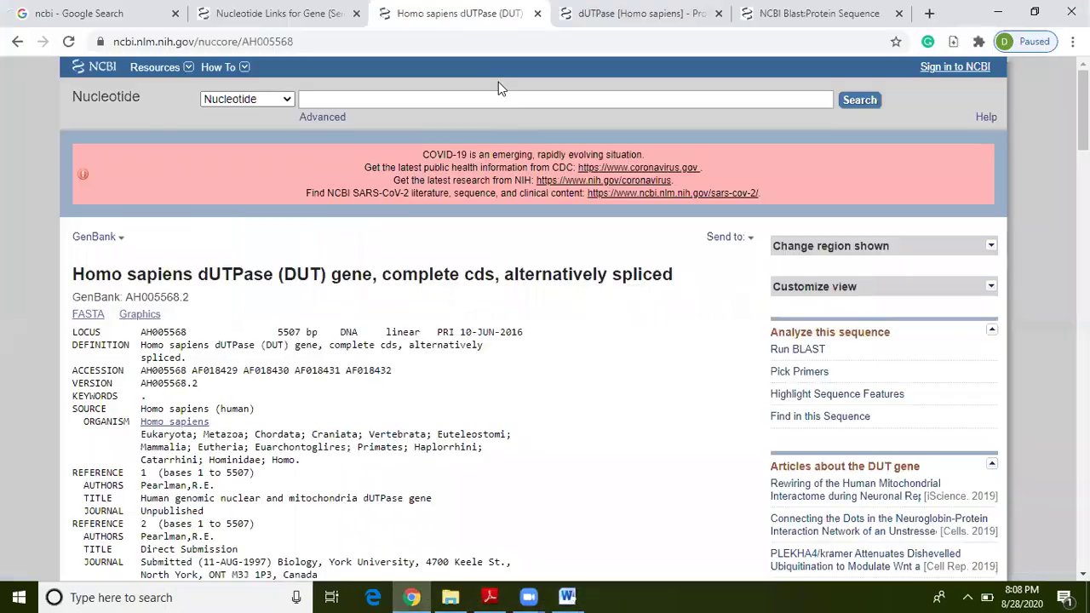
key(ctrl+Tab)
key(ctrl+Tab)
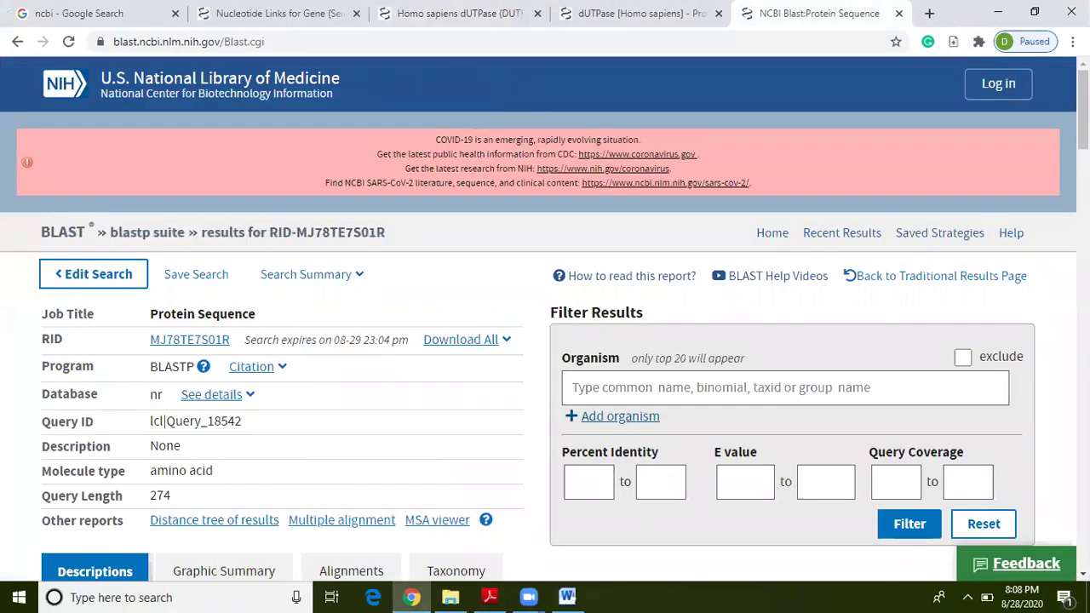
Step: Open the Pan troglodytes accession XP_523069.3 from the BLAST results in a new browser tab and look through its GenPept record
scroll(545, 321, down, 6)
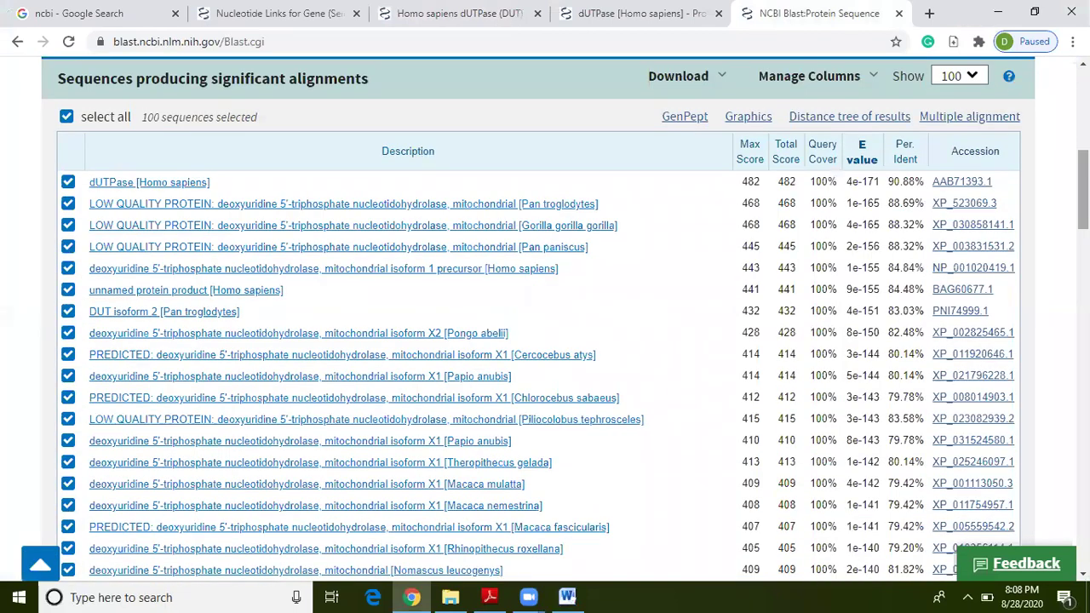
right_click(976, 205)
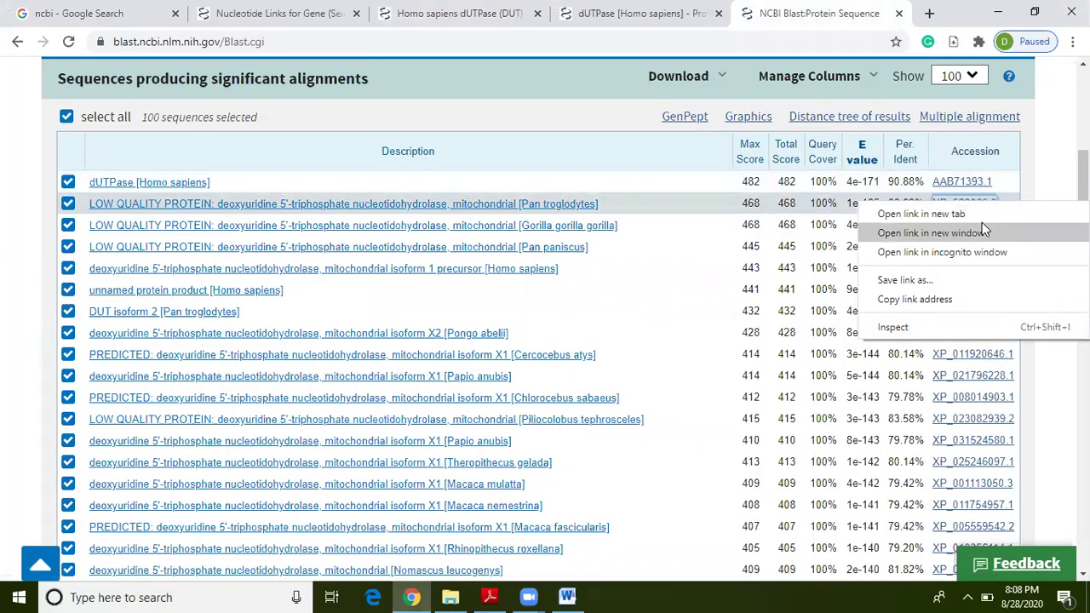
click(967, 216)
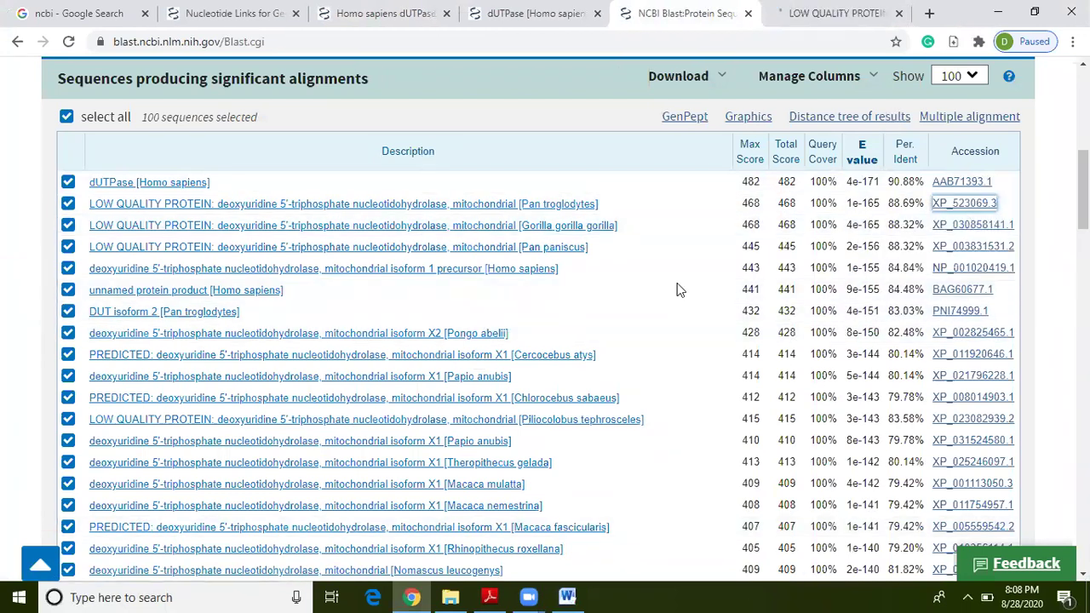
click(835, 12)
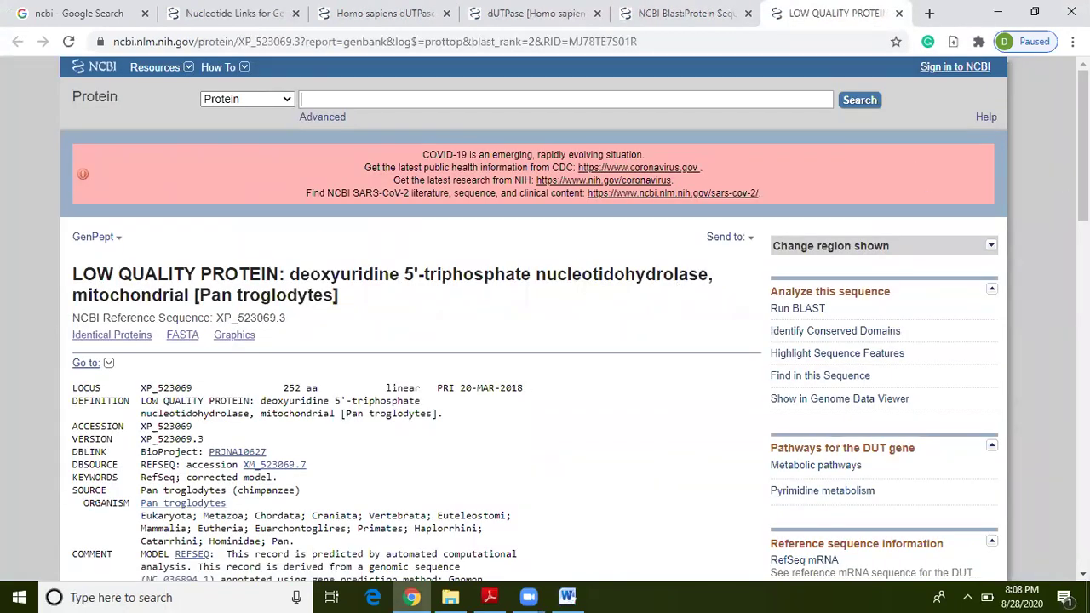
scroll(545, 324, down, 5)
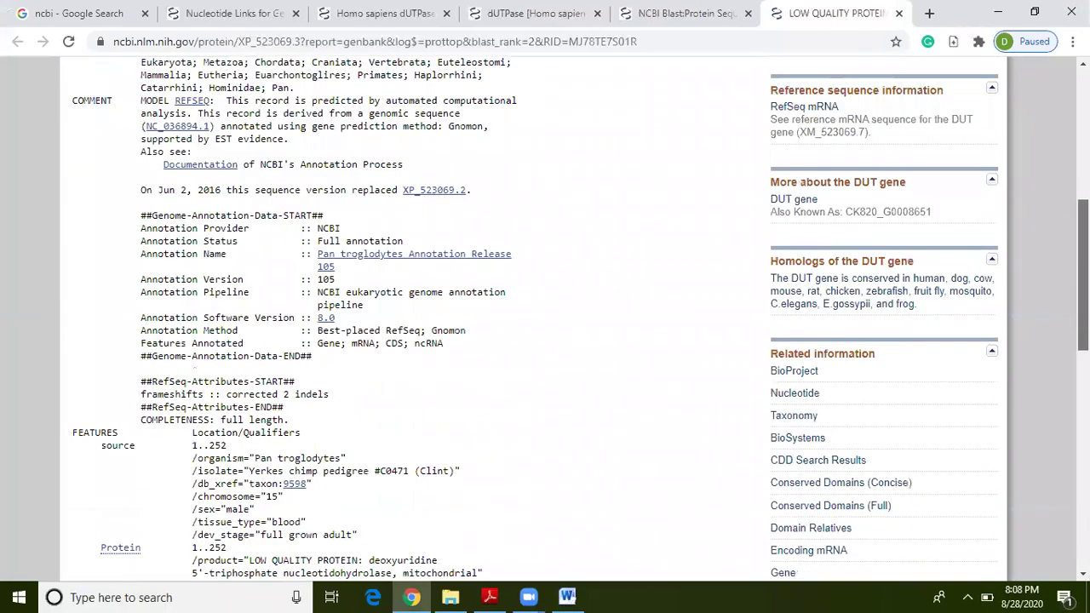
scroll(545, 324, down, 4)
key(Home)
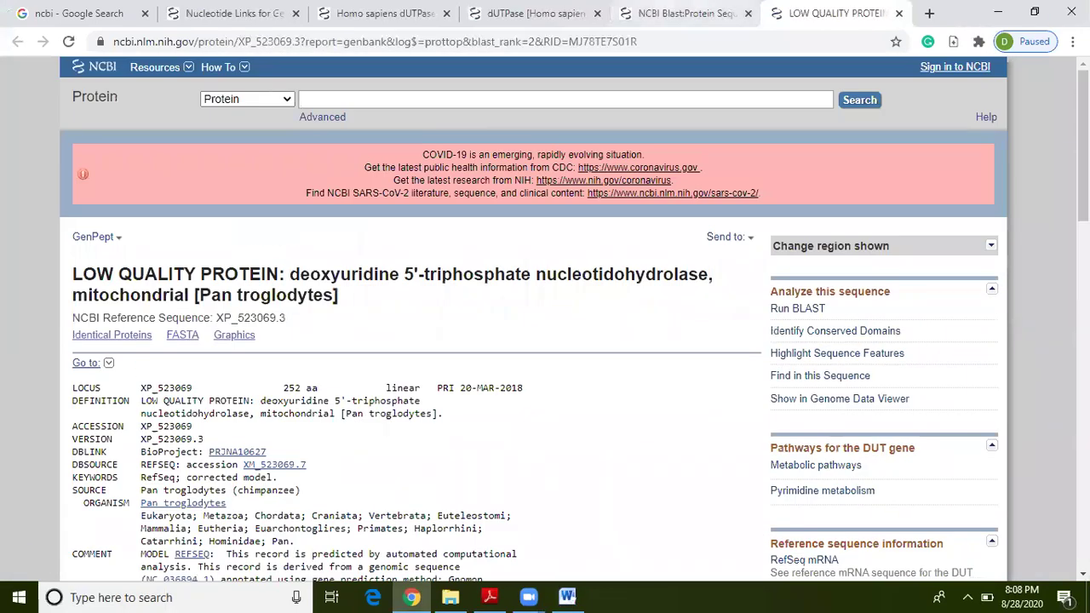
Step: Open the Gorilla gorilla gorilla accession XP_030858141.1 from the BLAST results in a new browser tab and check the accession list in Word
click(686, 13)
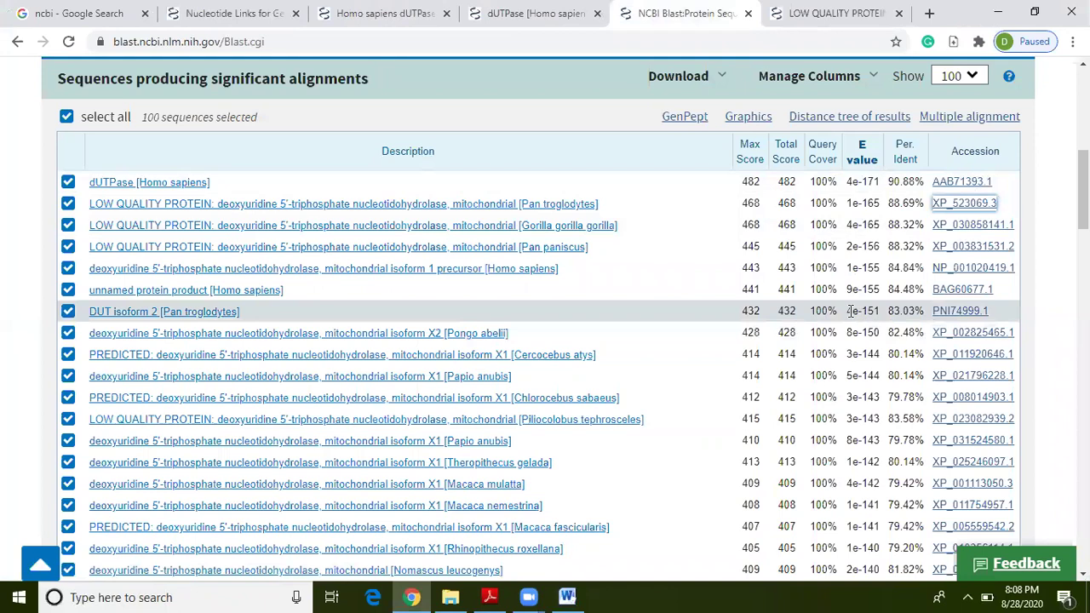
right_click(967, 228)
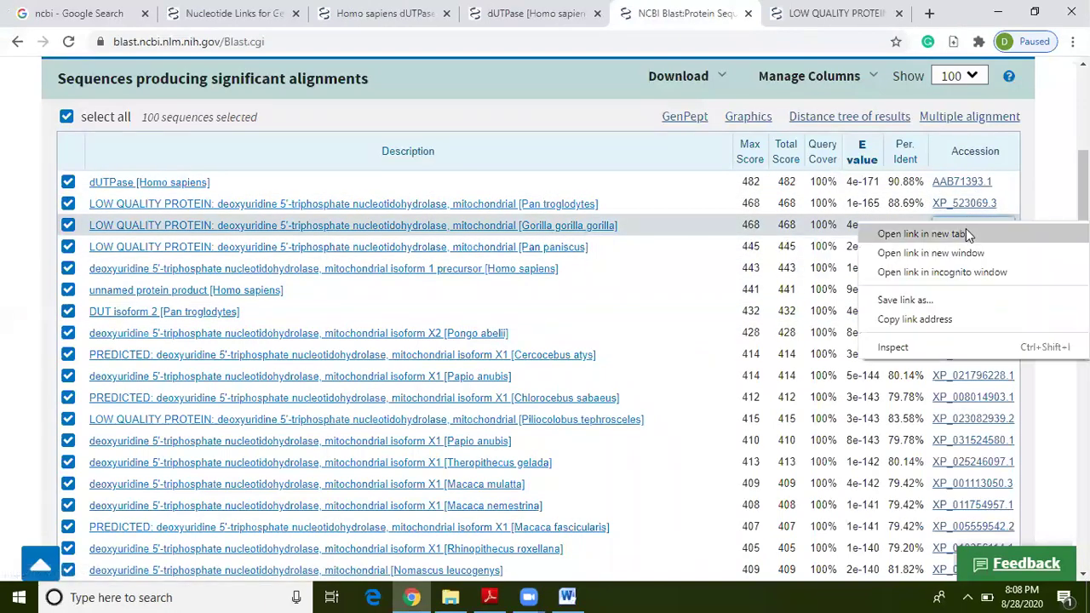
click(920, 234)
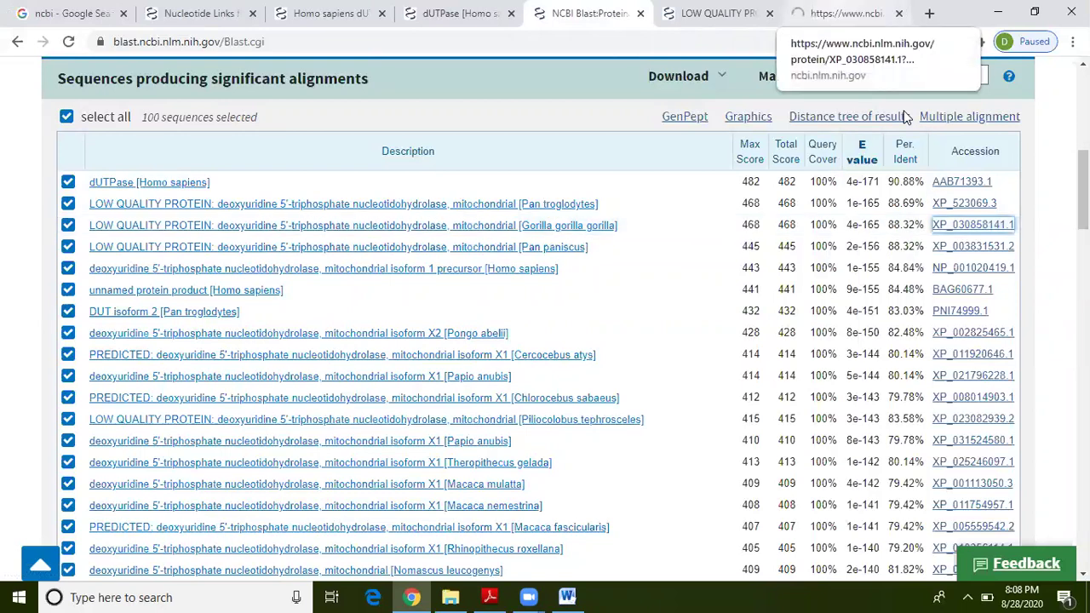
click(569, 594)
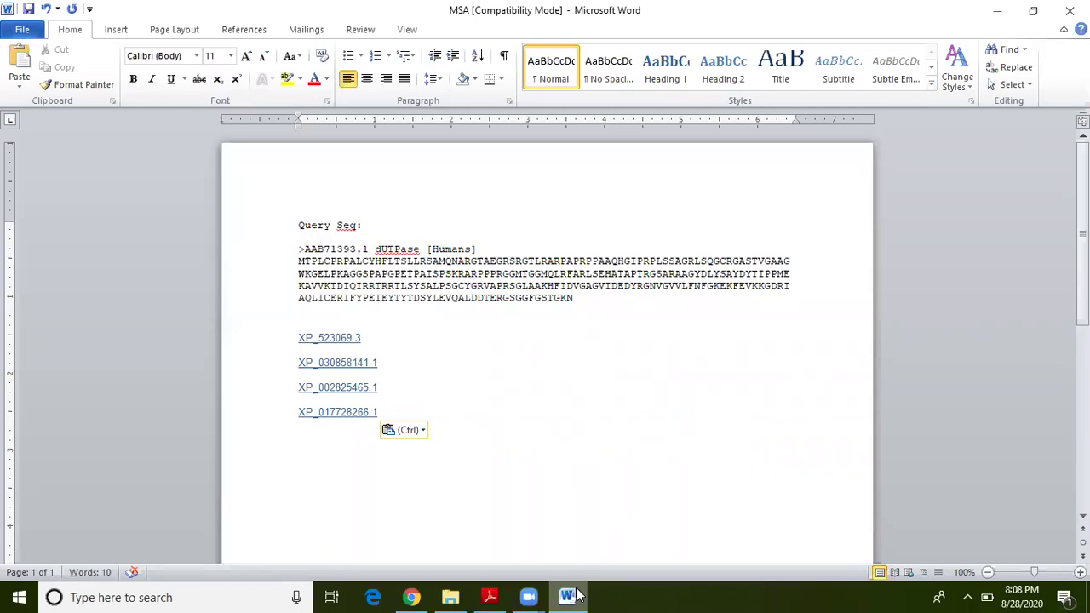
click(569, 595)
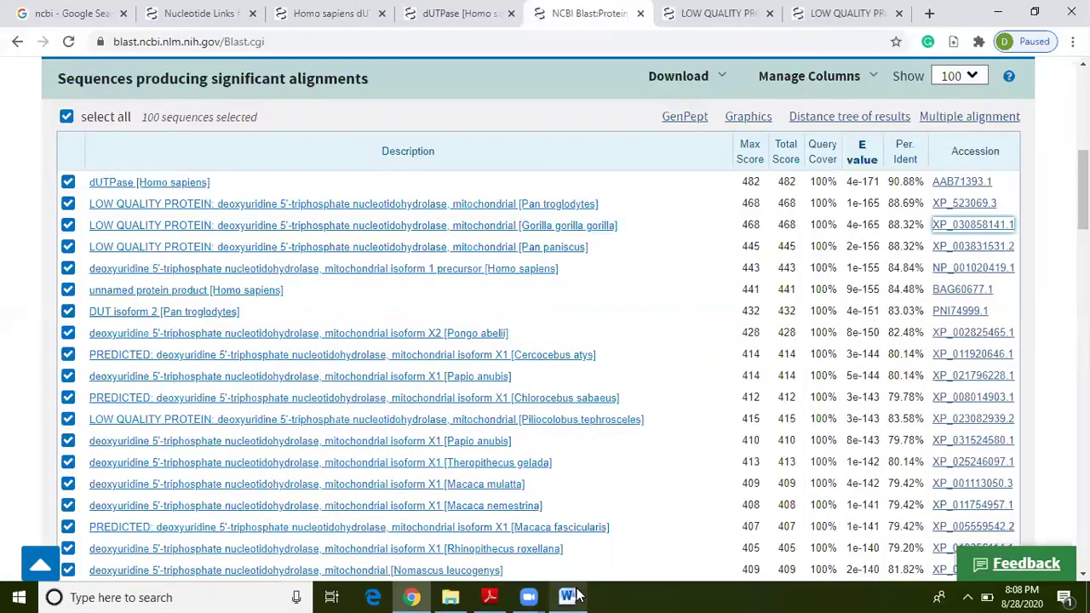